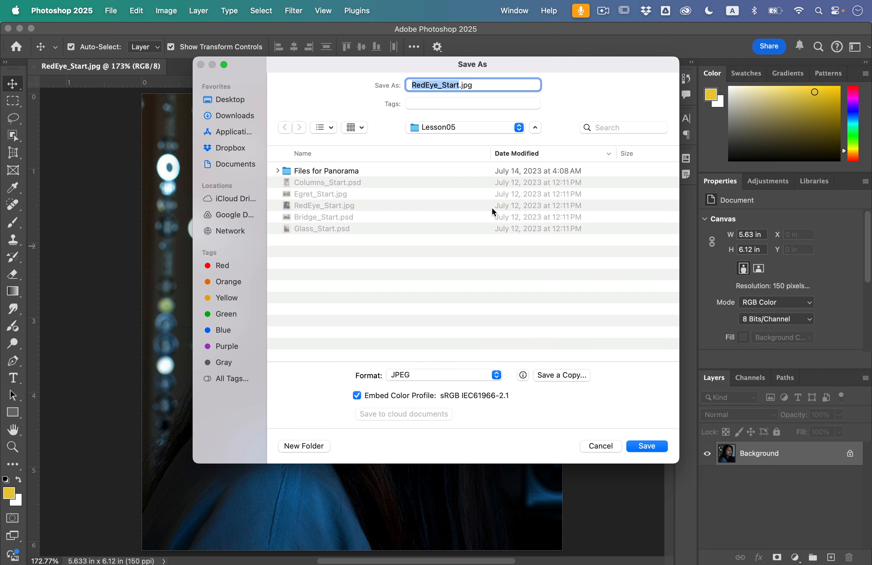
Save the image in Photoshop format as RedEye_workingIvey.psd in the Lesson05 folder
{"action": "key", "text": "Right"}
{"action": "key", "text": "BackSpace"}
{"action": "key", "text": "BackSpace"}
{"action": "key", "text": "BackSpace"}
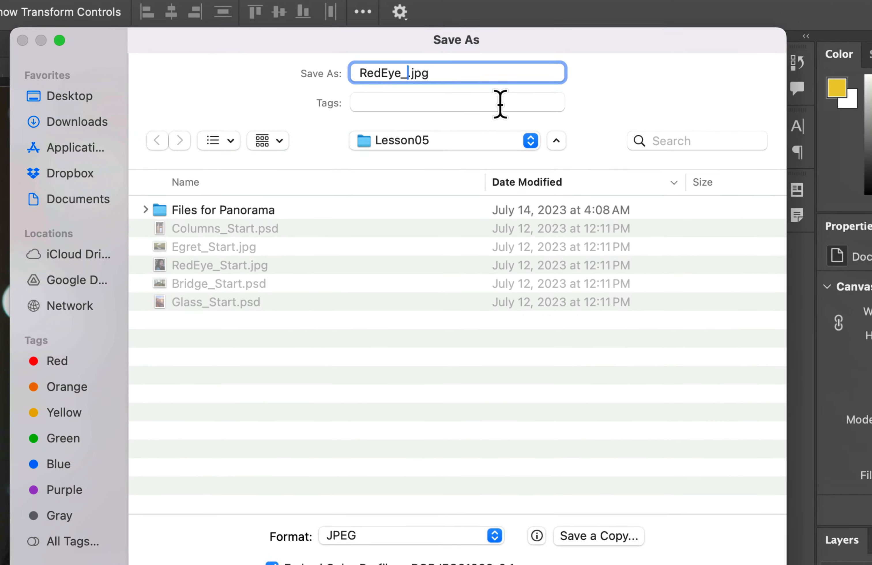
{"action": "type", "text": "workingIvey"}
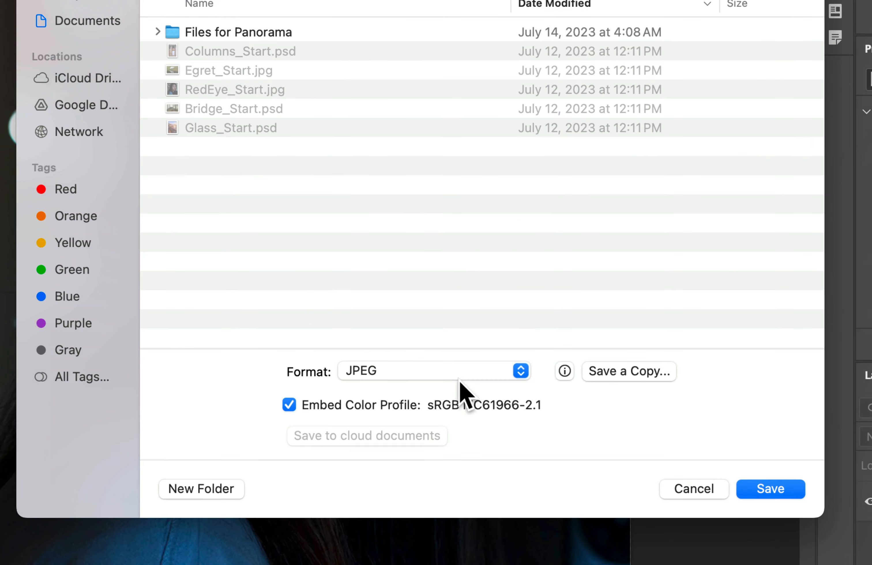
{"action": "left_click", "coordinate": [431, 374]}
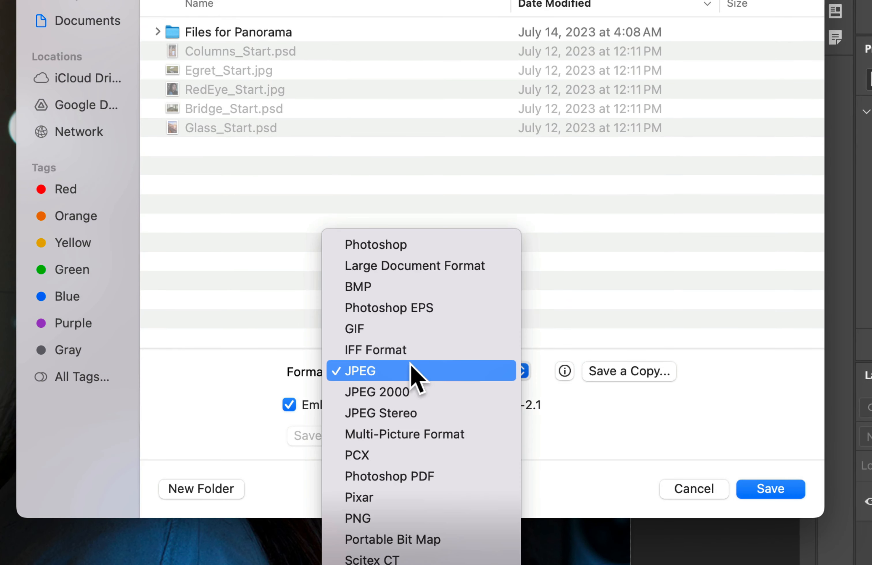
{"action": "left_click", "coordinate": [411, 245]}
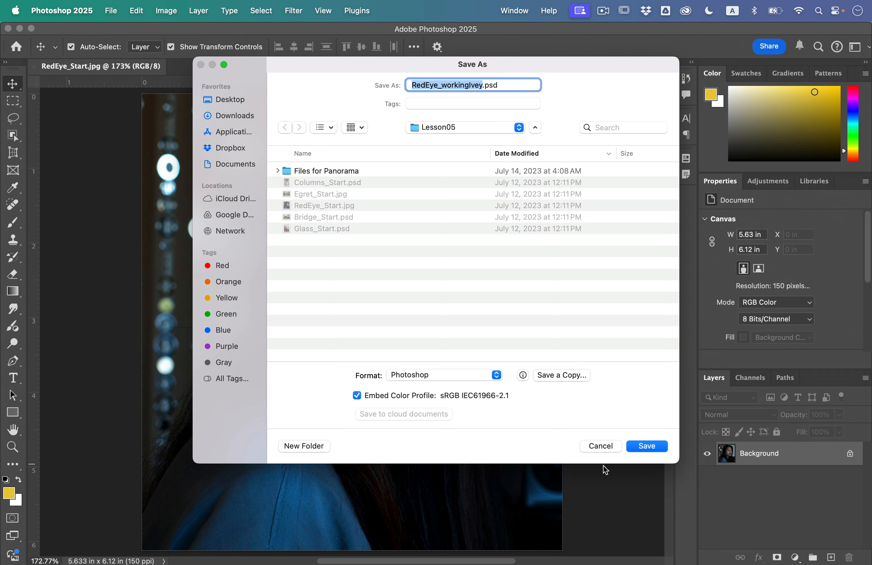
{"action": "left_click", "coordinate": [647, 446]}
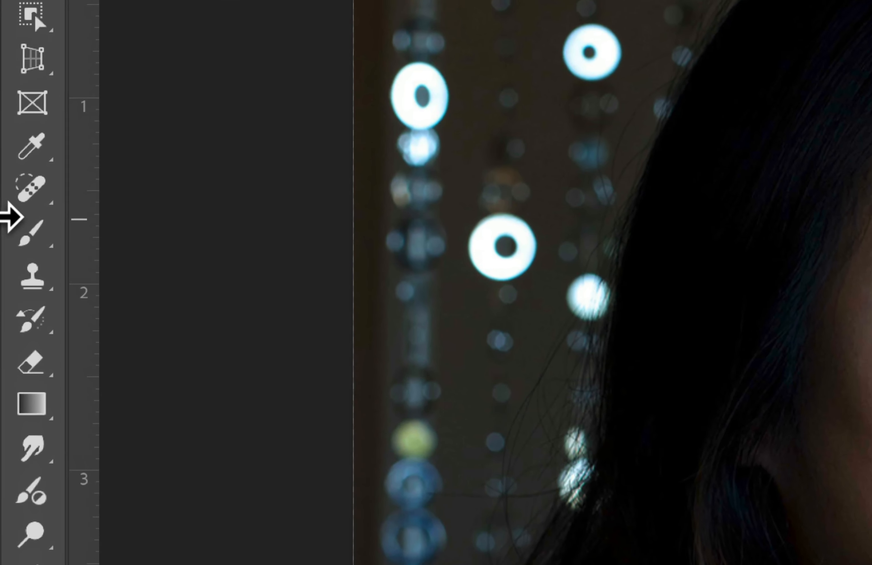
Correct the red pupils in both eyes using the Red Eye tool with Pupil Size 23% and Darken Amount 62%
{"action": "right_click", "coordinate": [25, 193]}
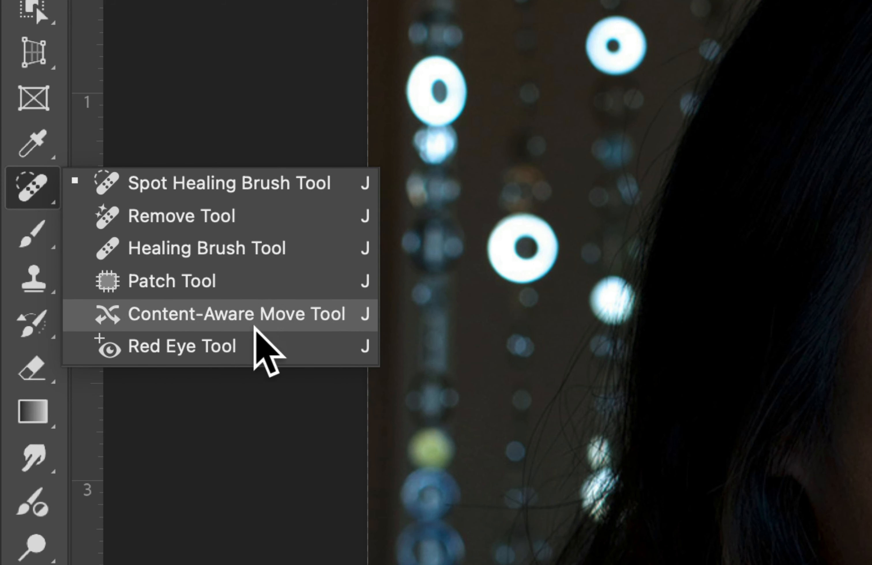
{"action": "left_click", "coordinate": [230, 348]}
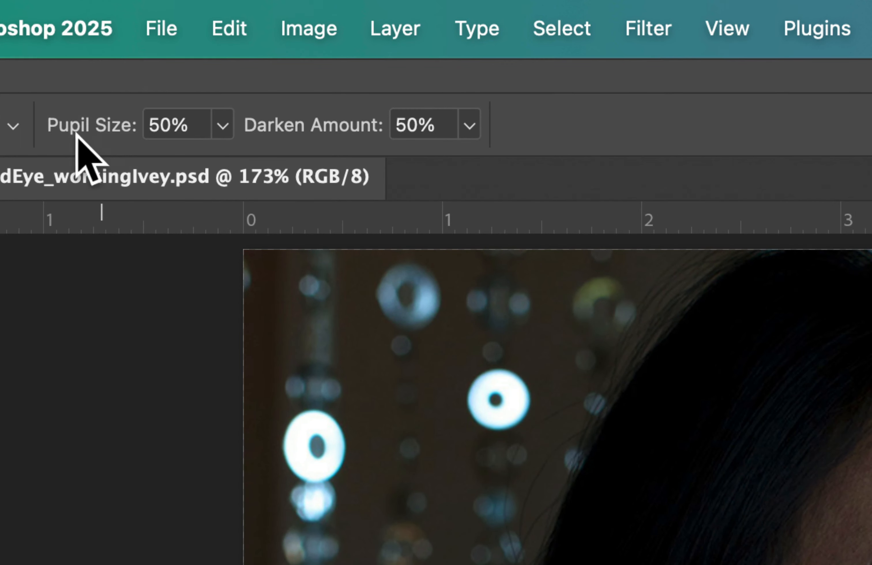
{"action": "double_click", "coordinate": [171, 127]}
{"action": "type", "text": "23"}
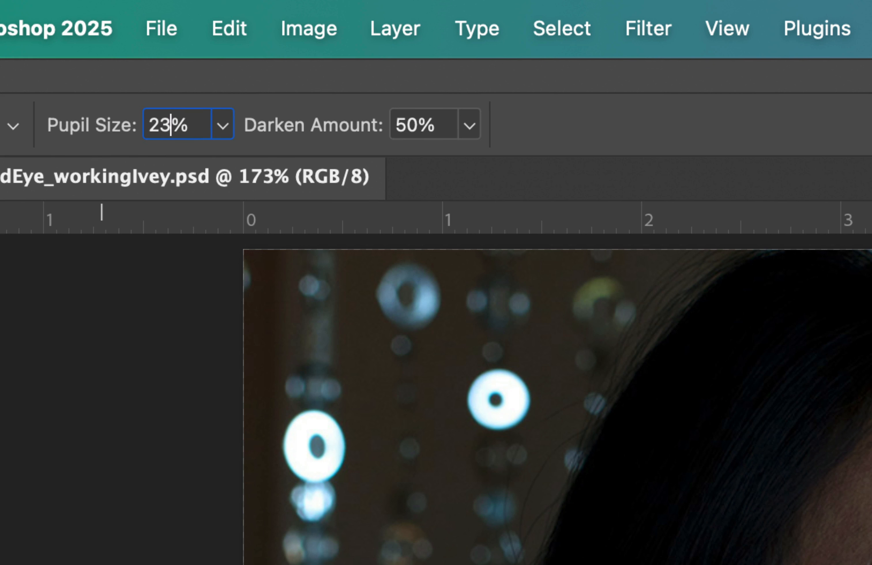
{"action": "double_click", "coordinate": [398, 129]}
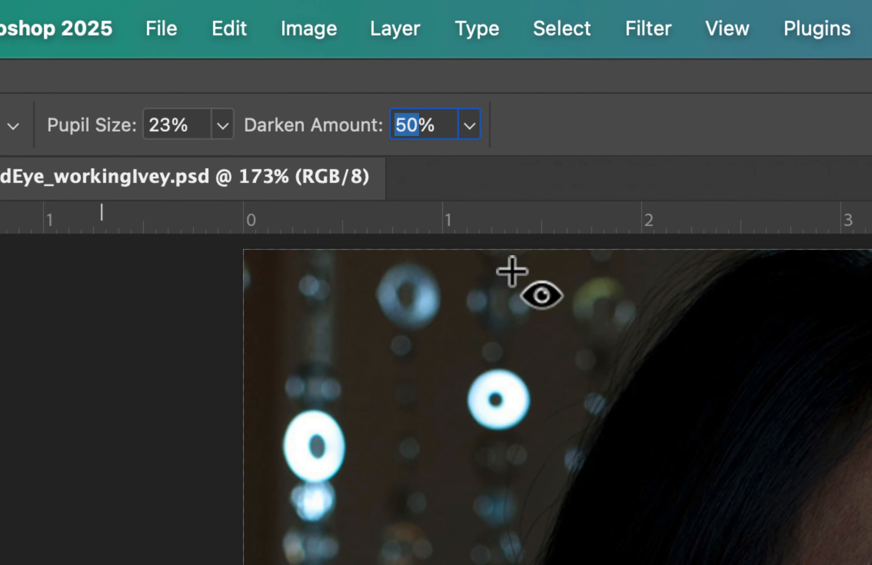
{"action": "type", "text": "62"}
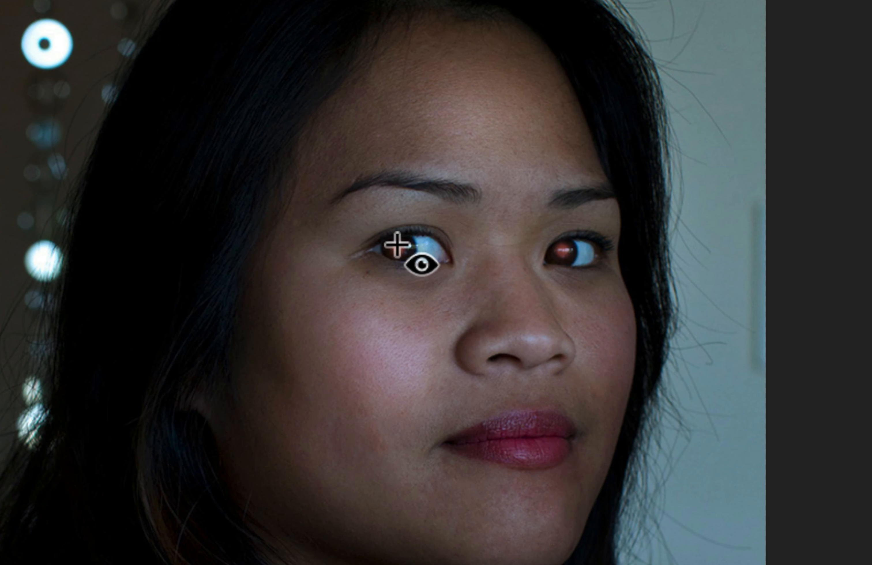
{"action": "left_click", "coordinate": [404, 247]}
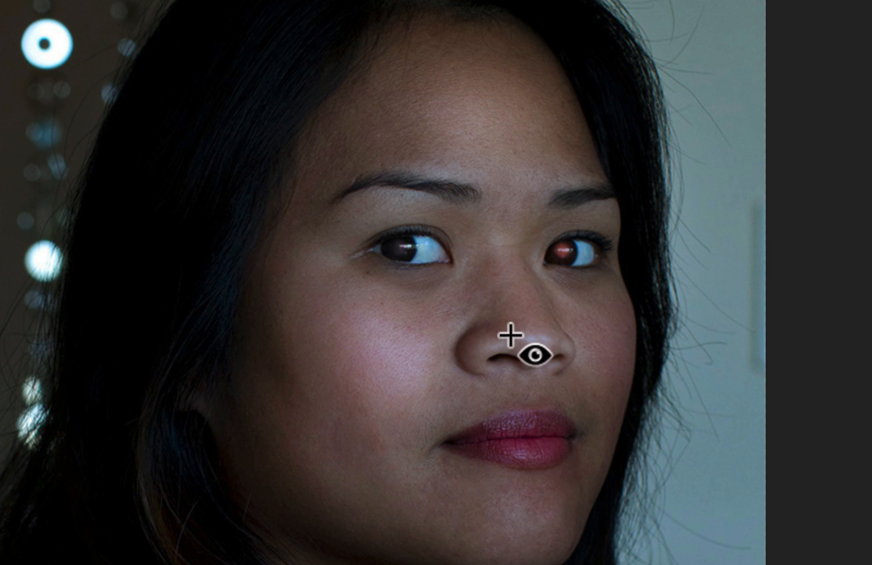
{"action": "left_click", "coordinate": [559, 251]}
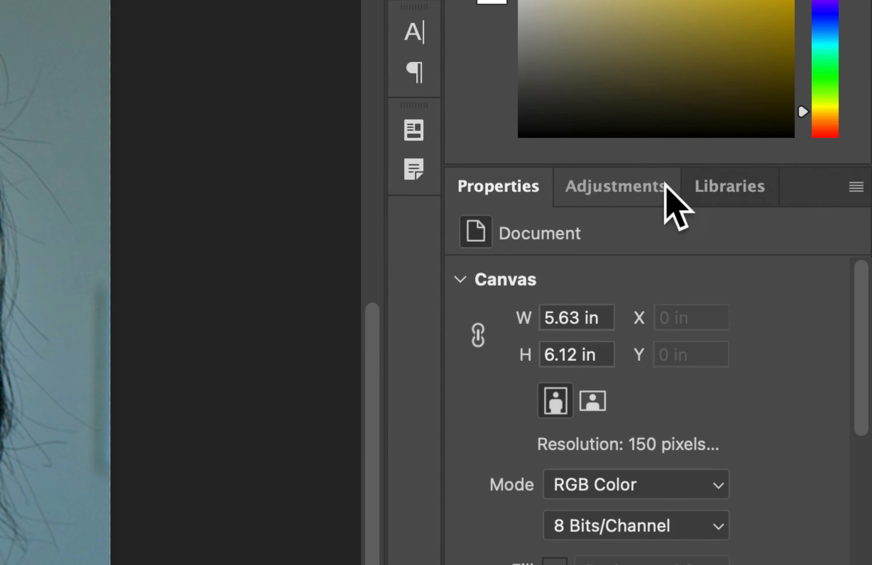
Add a Curves adjustment layer above the Background and enlarge its properties area to show the whole graph
{"action": "left_click", "coordinate": [661, 185]}
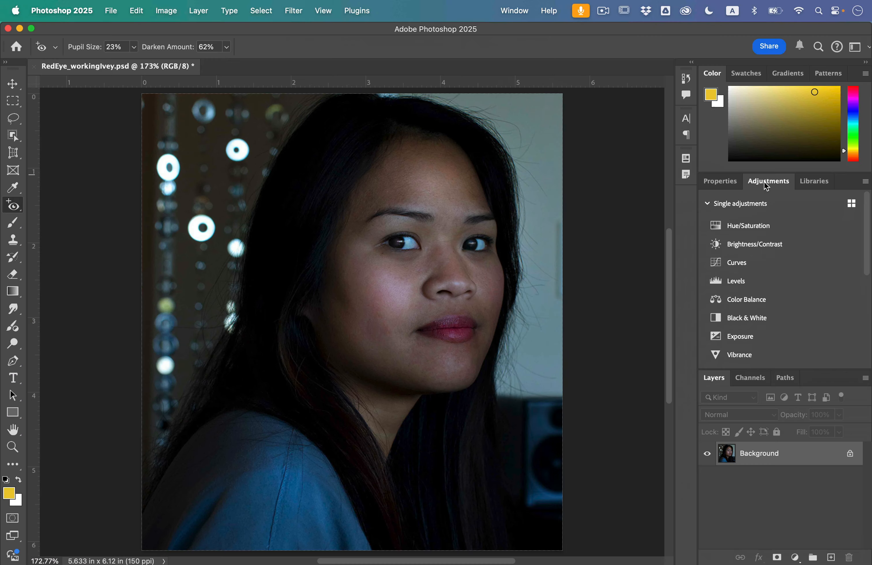
{"action": "left_click", "coordinate": [515, 10]}
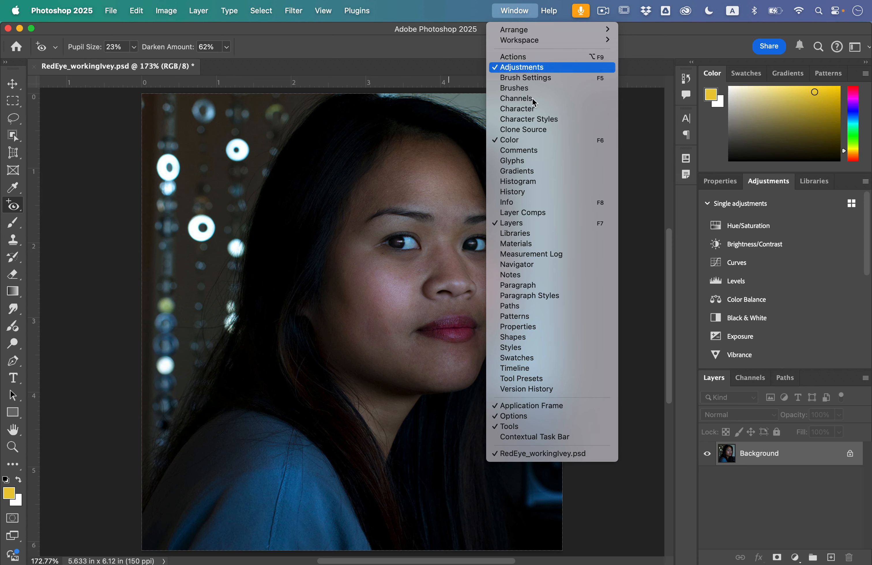
{"action": "left_click", "coordinate": [521, 8]}
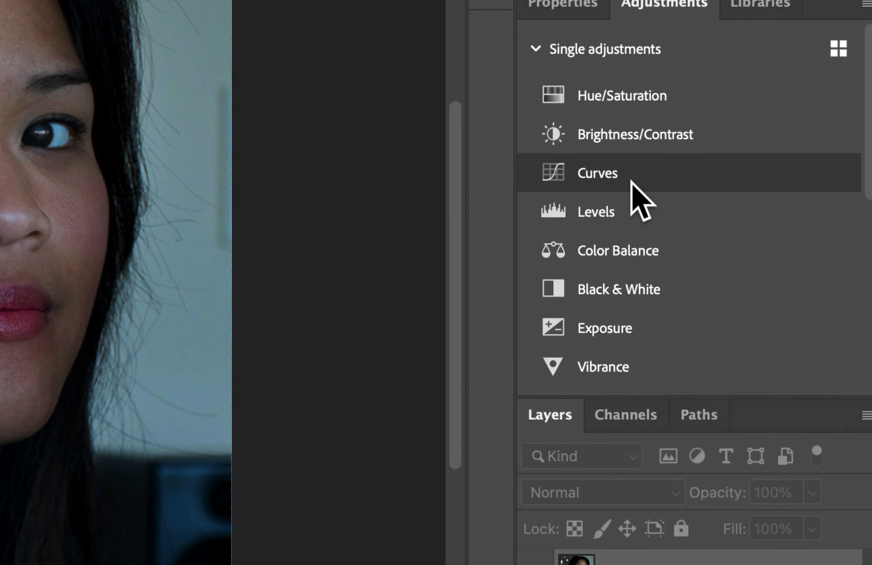
{"action": "left_click", "coordinate": [749, 264]}
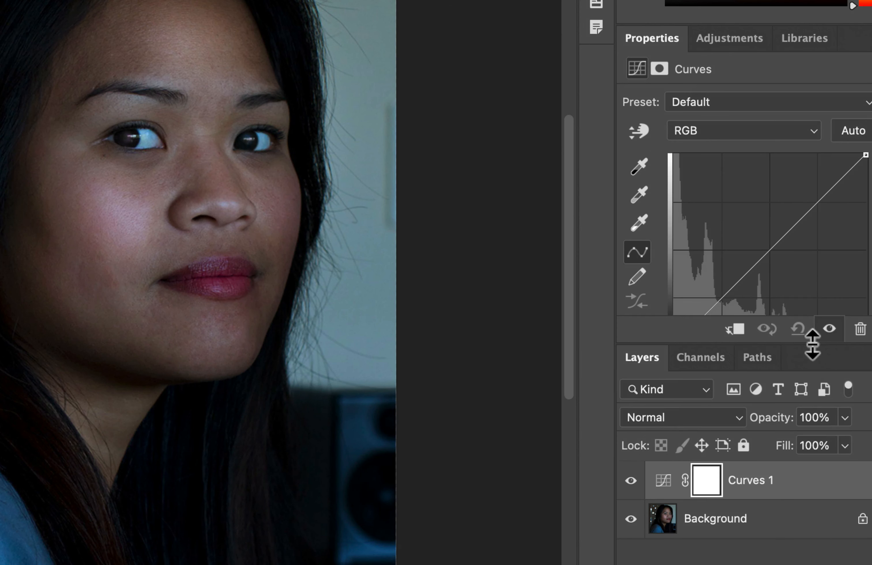
{"action": "left_click_drag", "start_coordinate": [814, 348], "coordinate": [812, 402]}
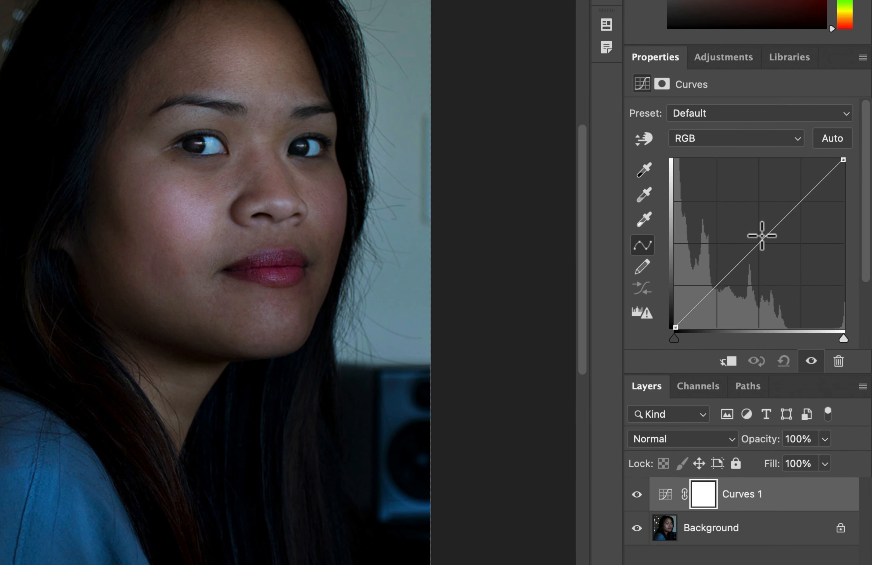
Try reshaping the RGB curve and applying the Lighter (RGB) preset, and reset the Curves adjustment to its default
{"action": "mouse_move", "coordinate": [762, 241]}
{"action": "left_mouse_down"}
{"action": "mouse_move", "coordinate": [736, 219]}
{"action": "mouse_move", "coordinate": [769, 252]}
{"action": "left_mouse_up"}
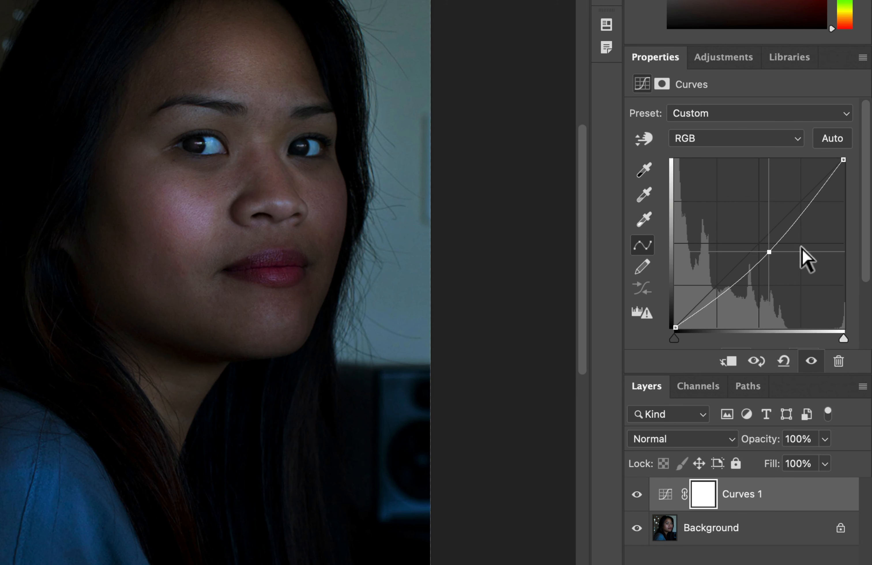
{"action": "key", "text": "BackSpace"}
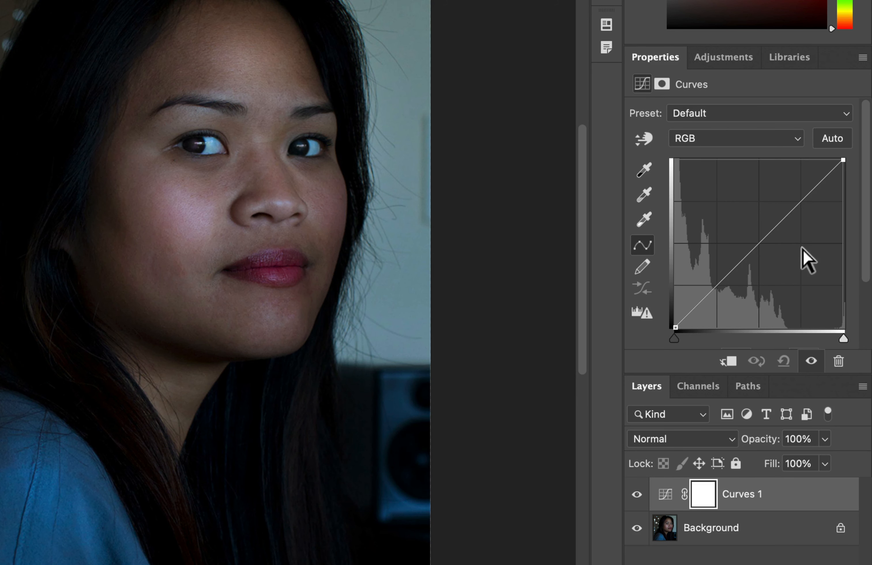
{"action": "left_click", "coordinate": [837, 143]}
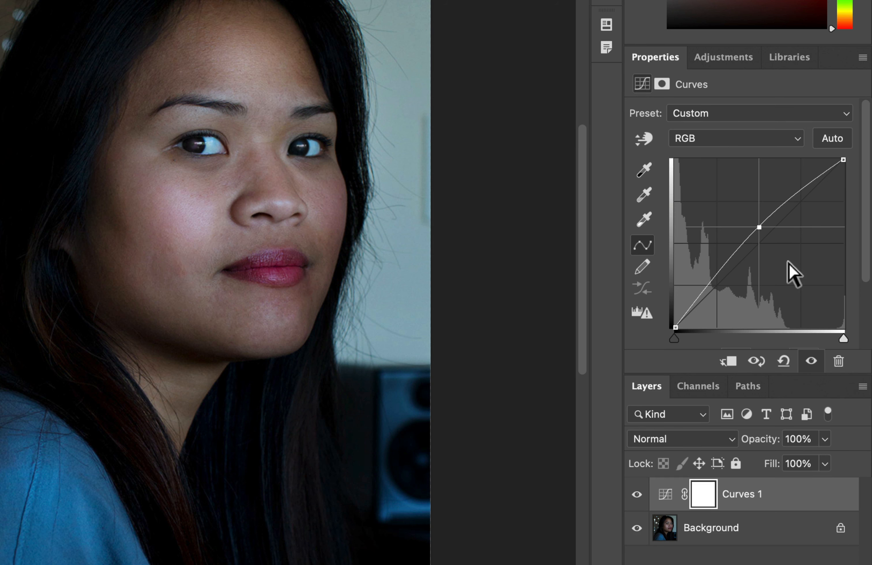
{"action": "left_click", "coordinate": [686, 112]}
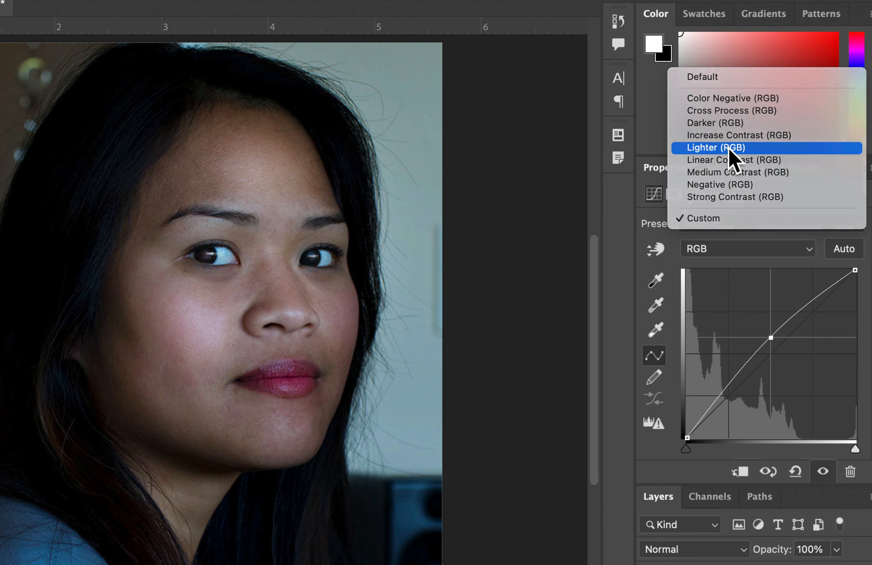
{"action": "left_click", "coordinate": [729, 148]}
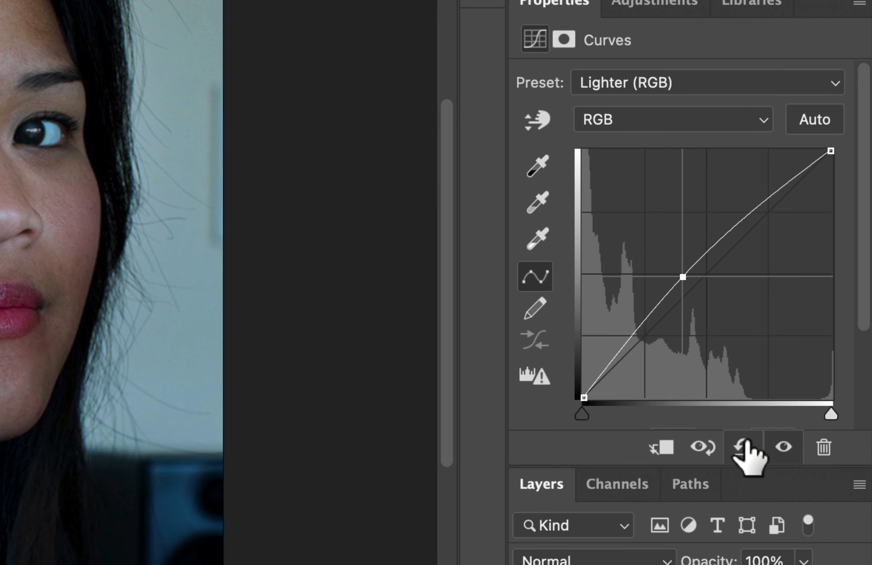
{"action": "left_click", "coordinate": [744, 448]}
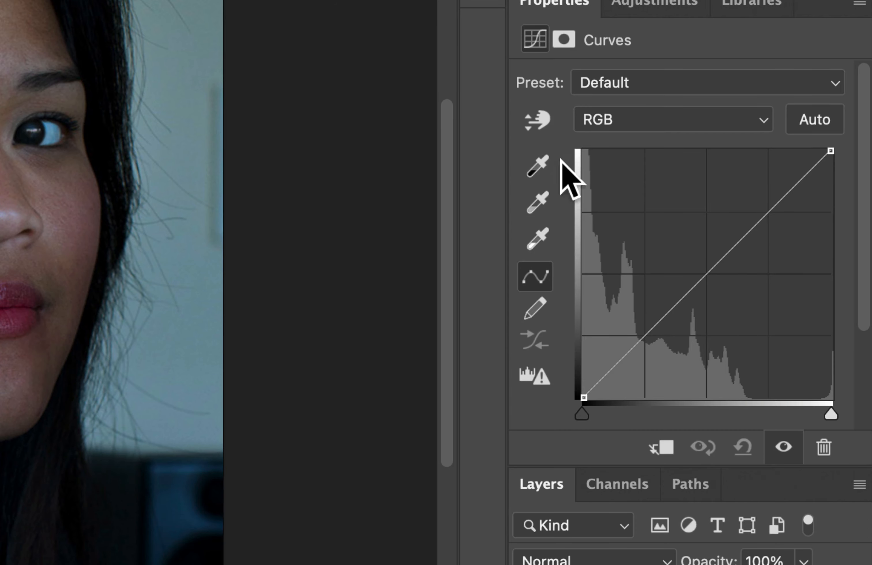
Brighten the portrait with the on-image Curves adjustment by raising the tones sampled from the forehead
{"action": "left_click", "coordinate": [537, 120]}
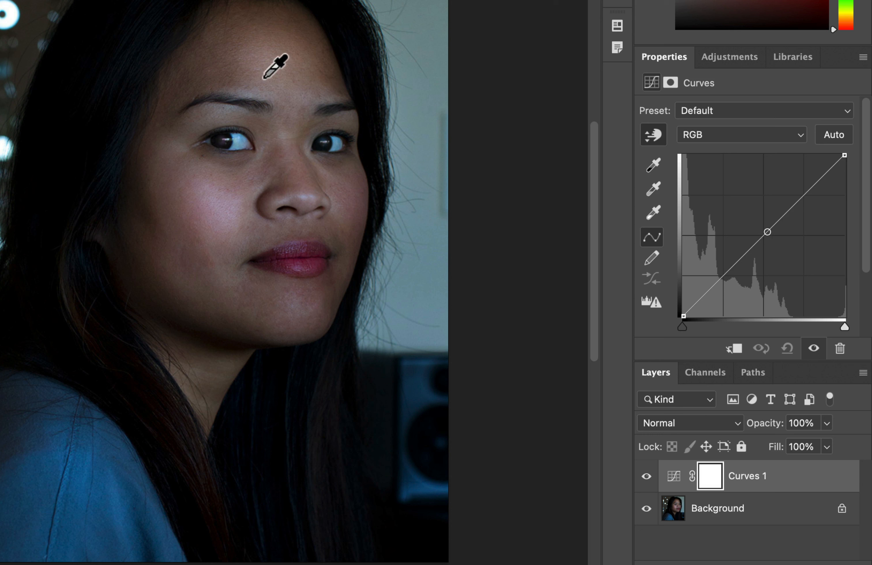
{"action": "left_click", "coordinate": [294, 87]}
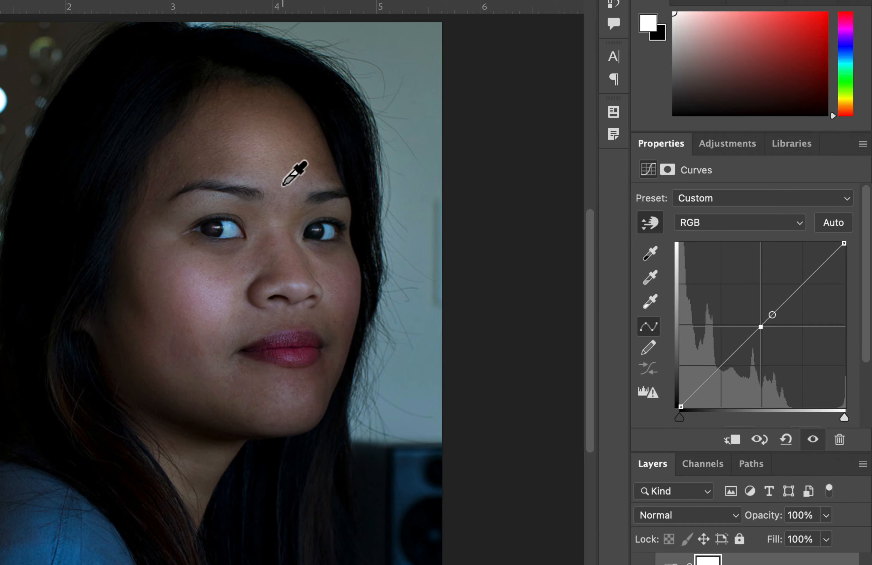
{"action": "left_click_drag", "start_coordinate": [301, 92], "coordinate": [295, 69]}
{"action": "key", "text": "super+z"}
{"action": "key", "text": "super+z"}
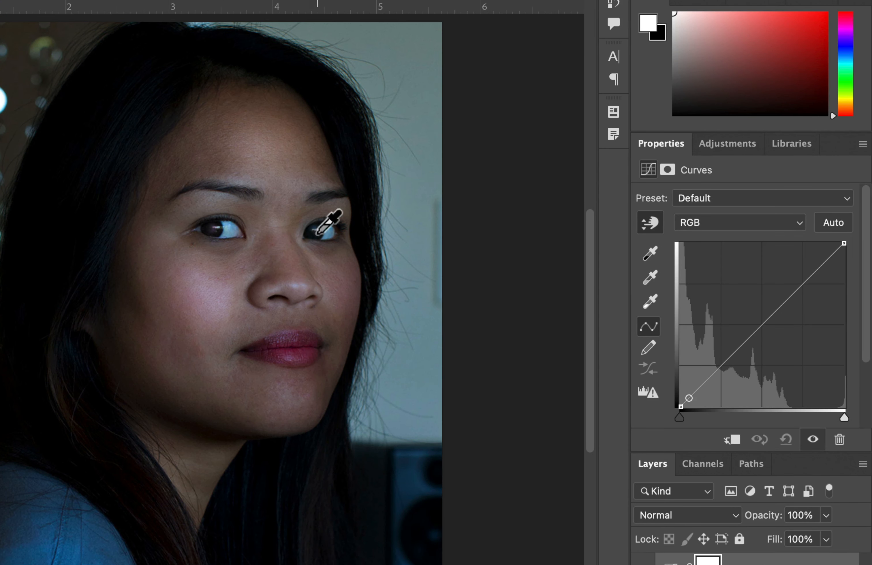
{"action": "left_click_drag", "start_coordinate": [284, 172], "coordinate": [285, 135]}
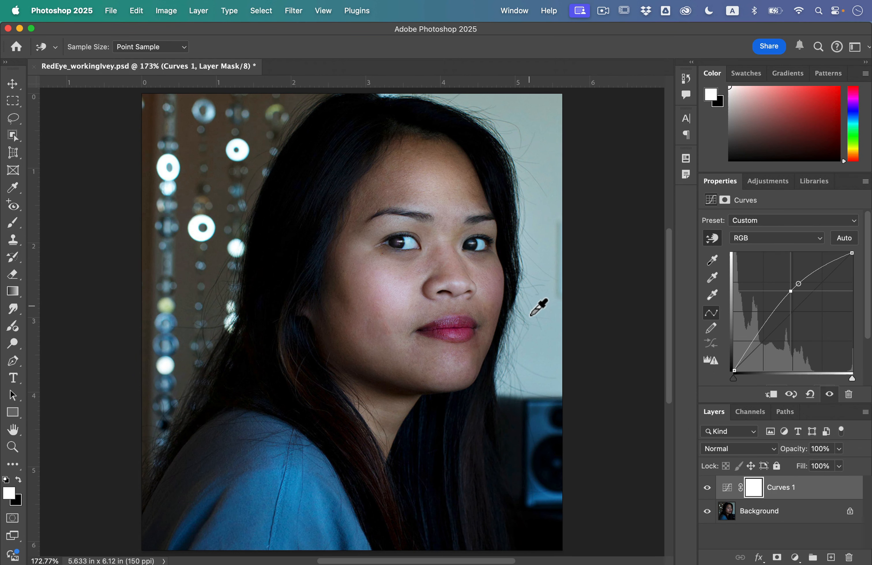
Save the document with Maximize Compatibility enabled, and flatten the image into a single layer
{"action": "left_click", "coordinate": [110, 10]}
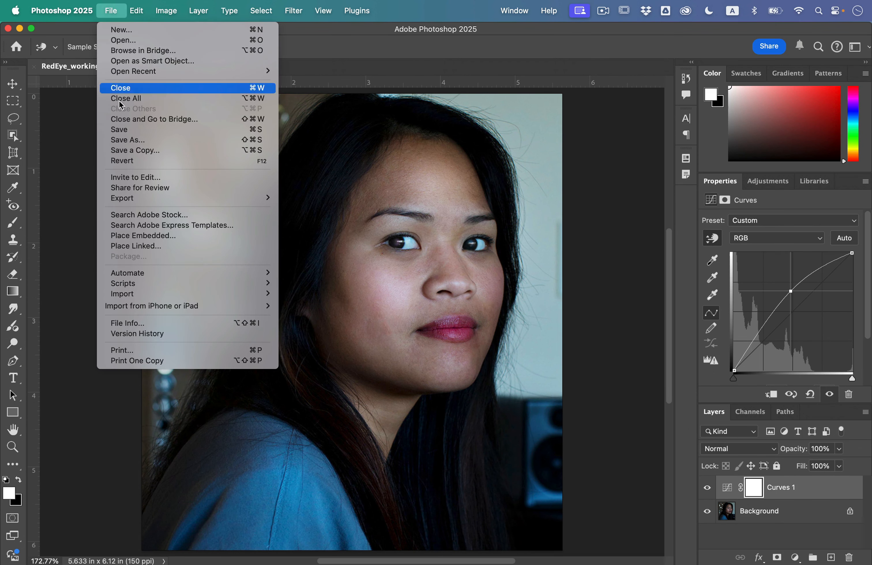
{"action": "left_click", "coordinate": [131, 134]}
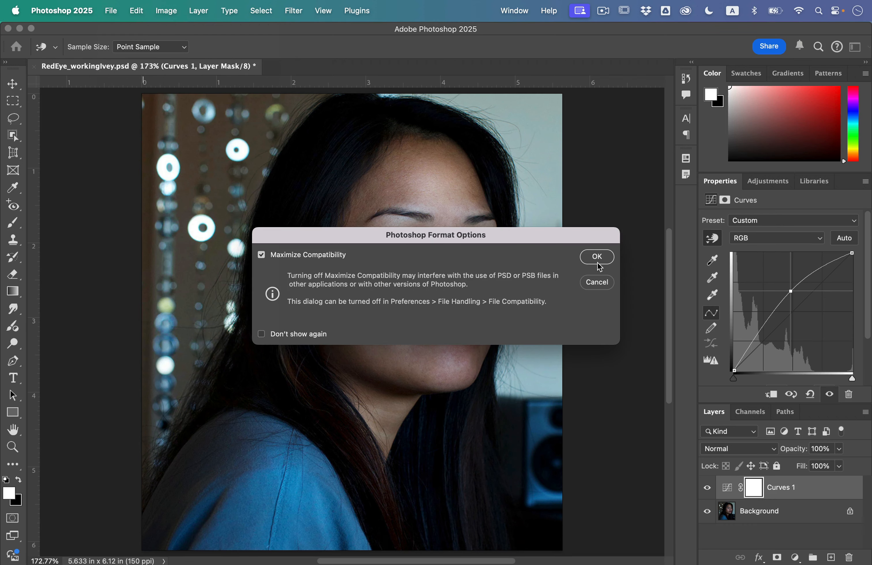
{"action": "left_click", "coordinate": [603, 256]}
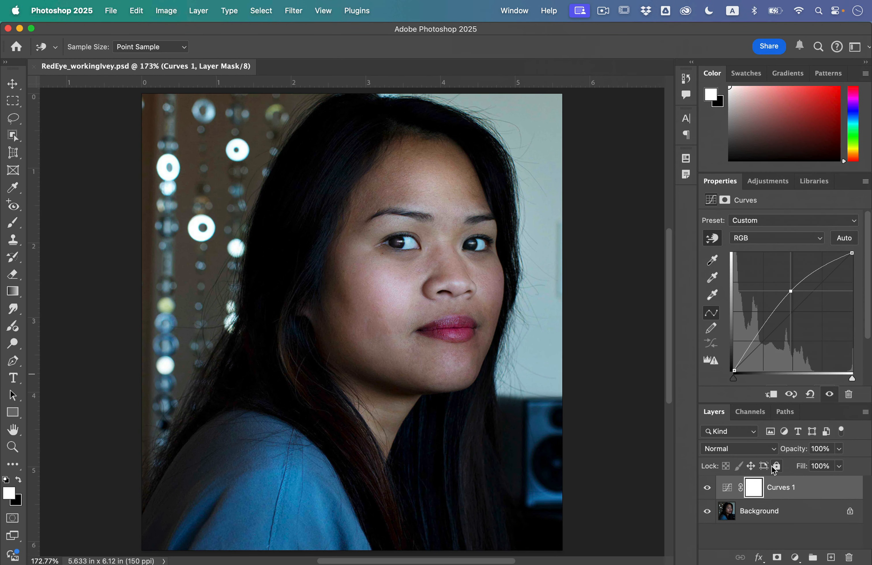
{"action": "left_click", "coordinate": [200, 11]}
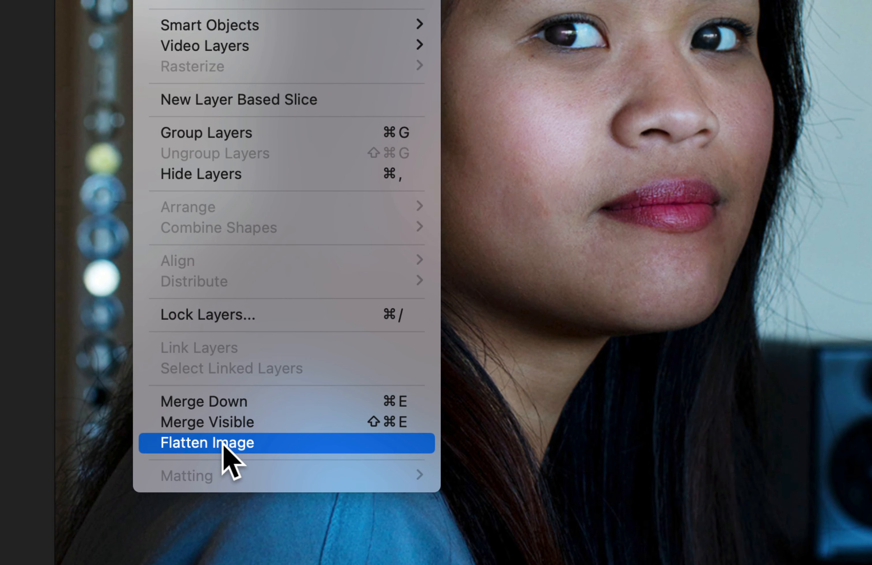
{"action": "left_click", "coordinate": [224, 444]}
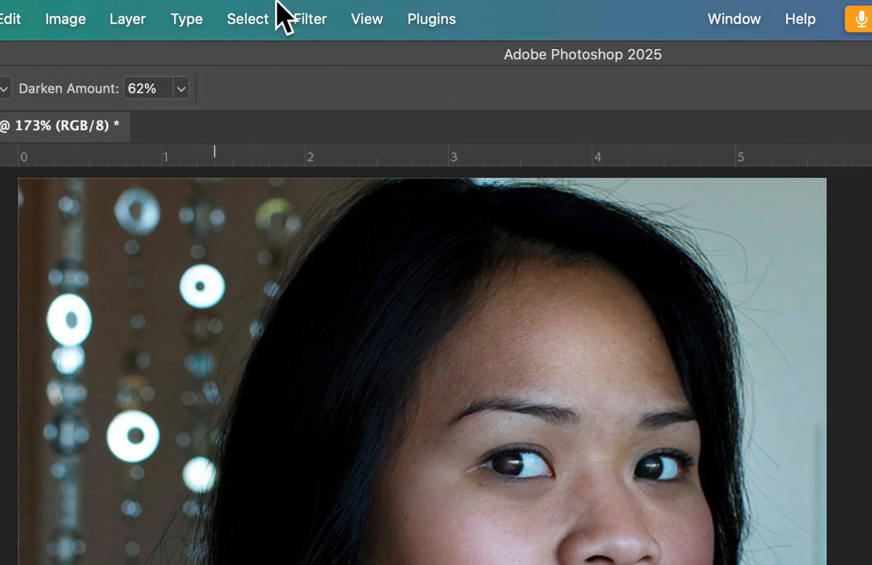
Open the portrait in the Liquify filter and set the linked Eye Size of both eyes to 32
{"action": "left_click", "coordinate": [293, 5]}
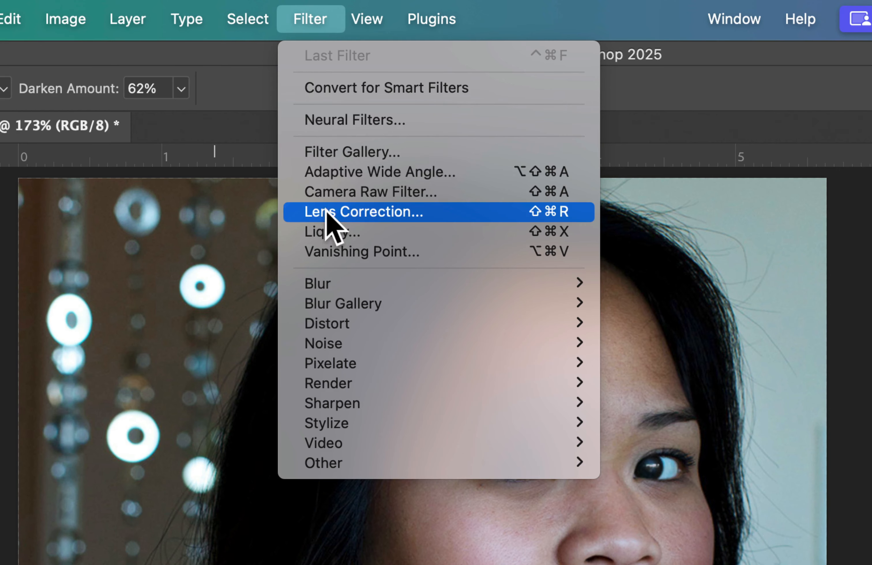
{"action": "left_click", "coordinate": [332, 235]}
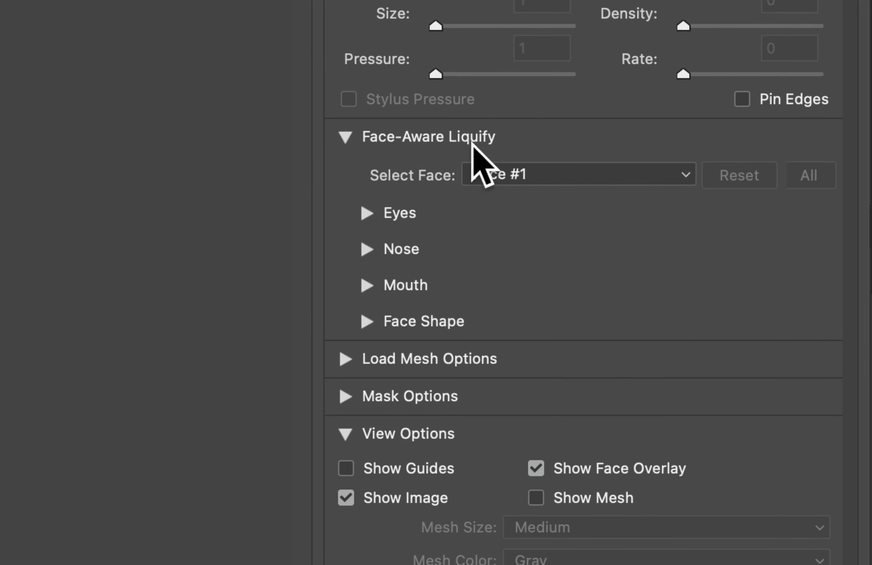
{"action": "left_click", "coordinate": [366, 215]}
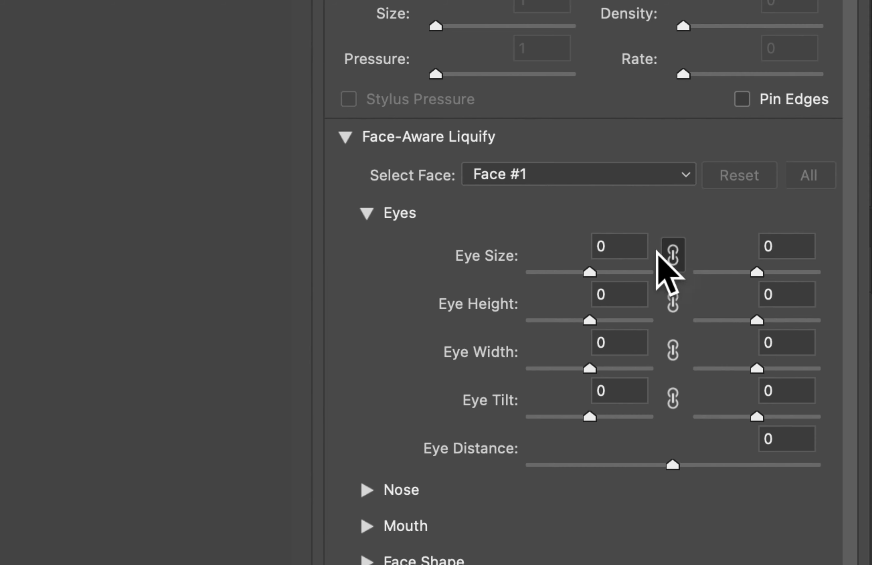
{"action": "left_click", "coordinate": [669, 253]}
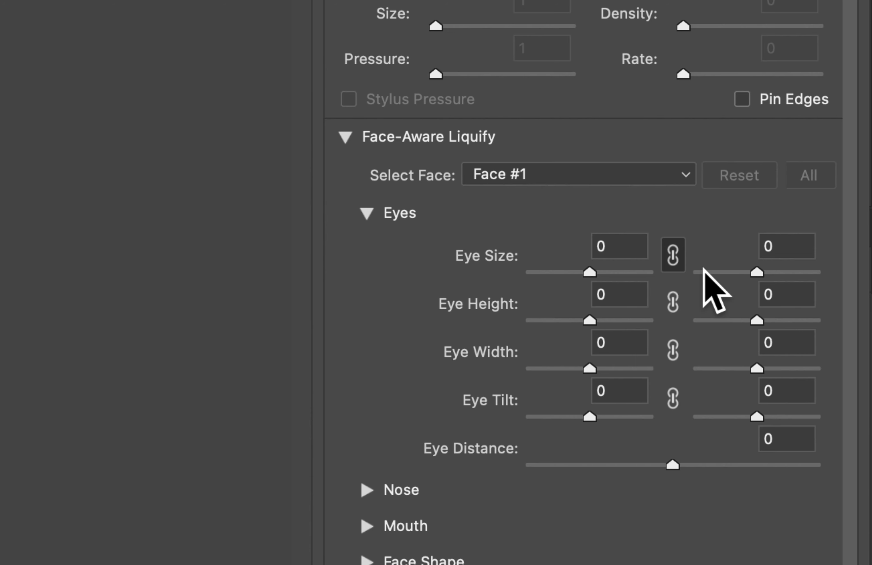
{"action": "left_click_drag", "start_coordinate": [589, 272], "coordinate": [609, 273]}
{"action": "type", "text": "32"}
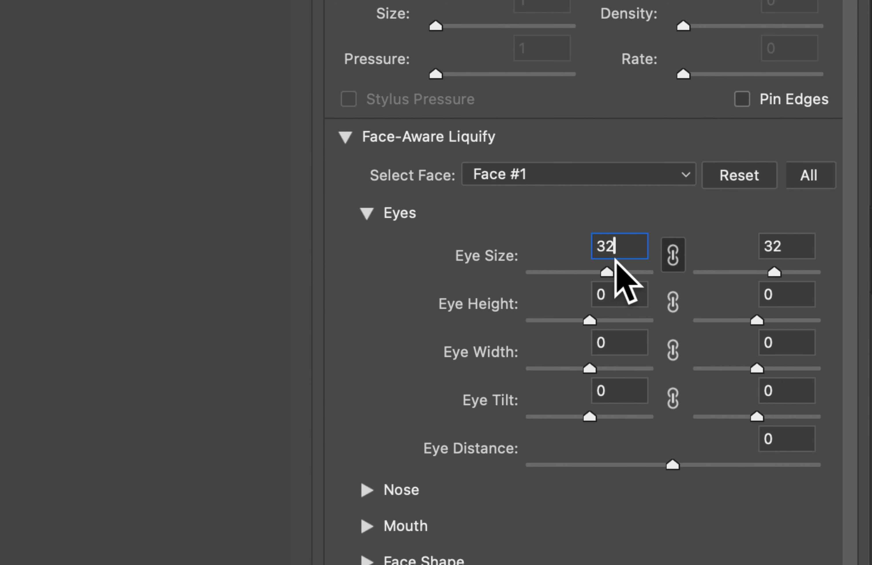
Link the Eye Height of both eyes and set it to 22, and set only the left eye's Eye Width to -10
{"action": "left_click", "coordinate": [673, 301]}
{"action": "left_click", "coordinate": [612, 295]}
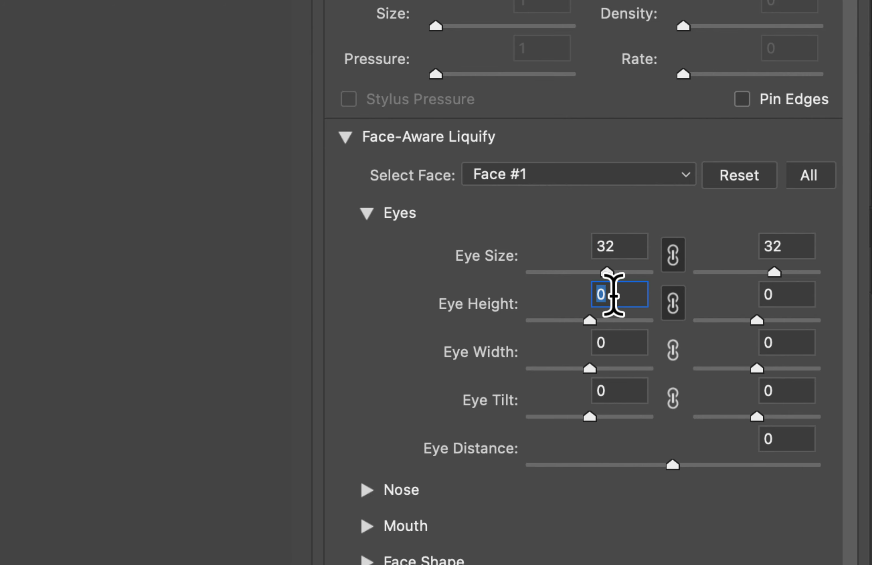
{"action": "type", "text": "10"}
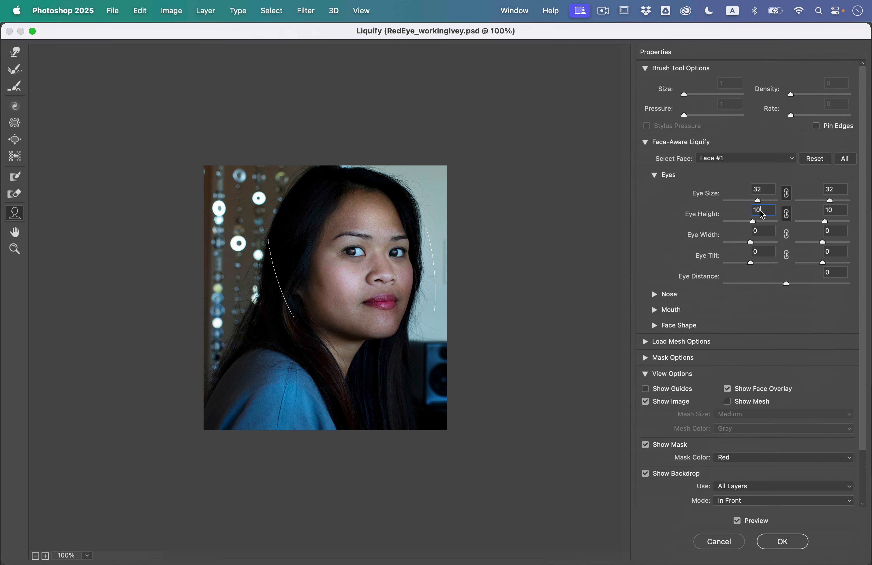
{"action": "left_click_drag", "start_coordinate": [595, 321], "coordinate": [601, 319]}
{"action": "left_click_drag", "start_coordinate": [756, 225], "coordinate": [742, 256]}
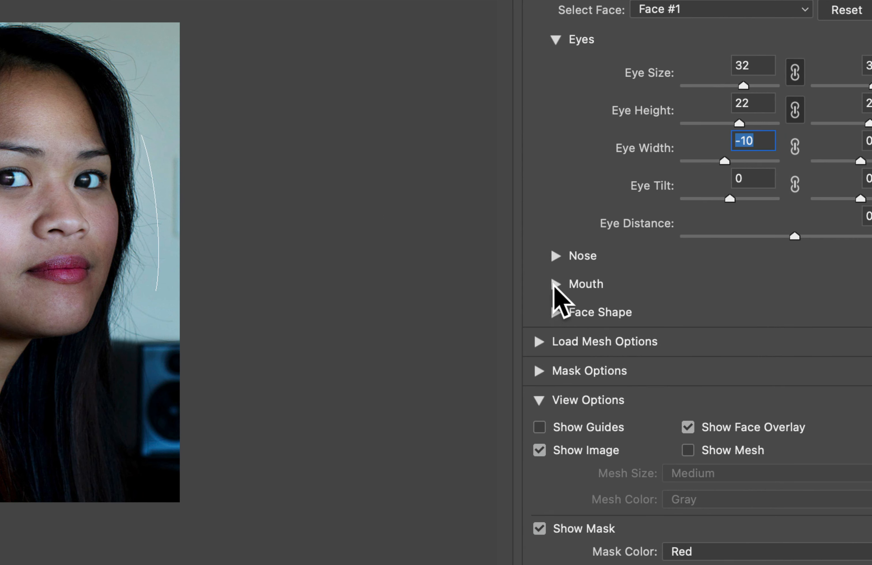
Adjust the mouth in Face-Aware Liquify with Smile at 15 and Mouth Height at 8
{"action": "left_click", "coordinate": [653, 310]}
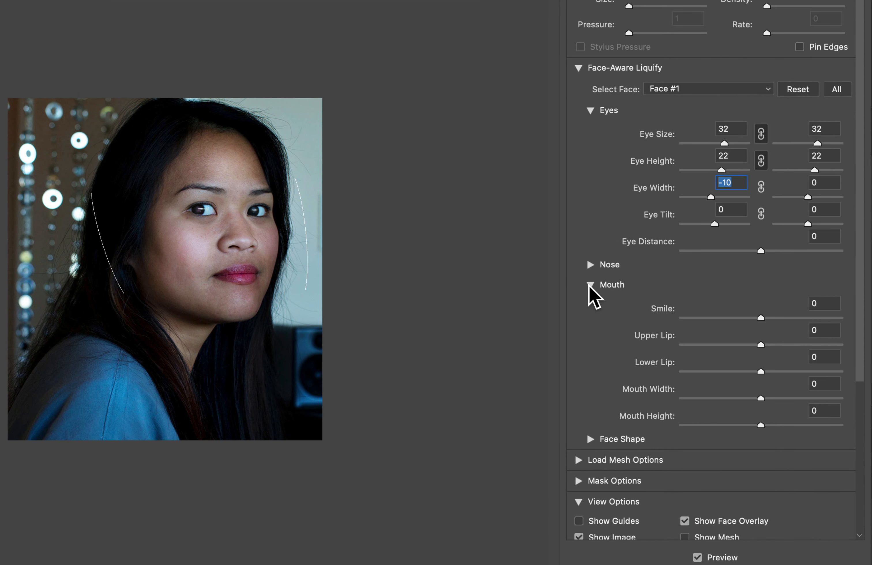
{"action": "left_click", "coordinate": [760, 317]}
{"action": "mouse_move", "coordinate": [762, 318]}
{"action": "left_mouse_down"}
{"action": "mouse_move", "coordinate": [805, 318]}
{"action": "mouse_move", "coordinate": [773, 317]}
{"action": "left_mouse_up"}
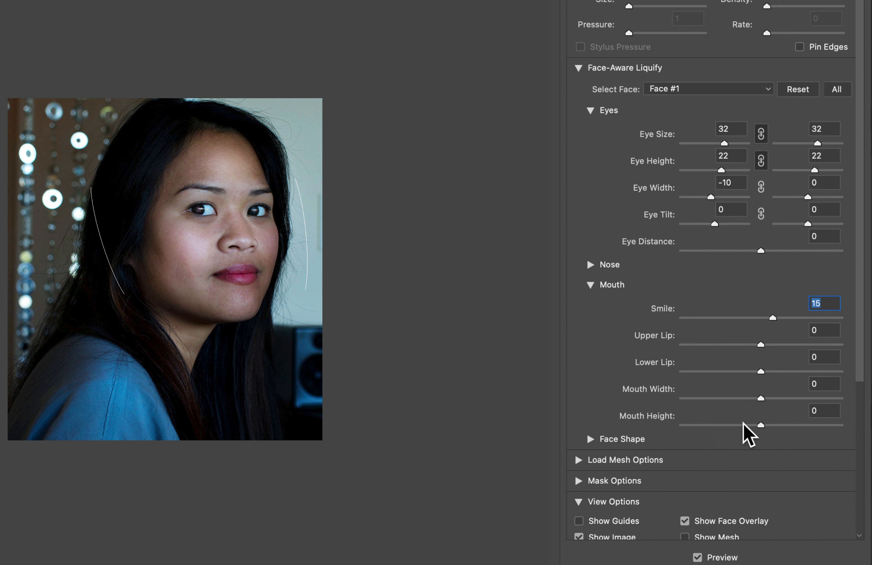
{"action": "mouse_move", "coordinate": [763, 425]}
{"action": "left_mouse_down"}
{"action": "mouse_move", "coordinate": [803, 427]}
{"action": "mouse_move", "coordinate": [758, 425]}
{"action": "mouse_move", "coordinate": [766, 425]}
{"action": "left_mouse_up"}
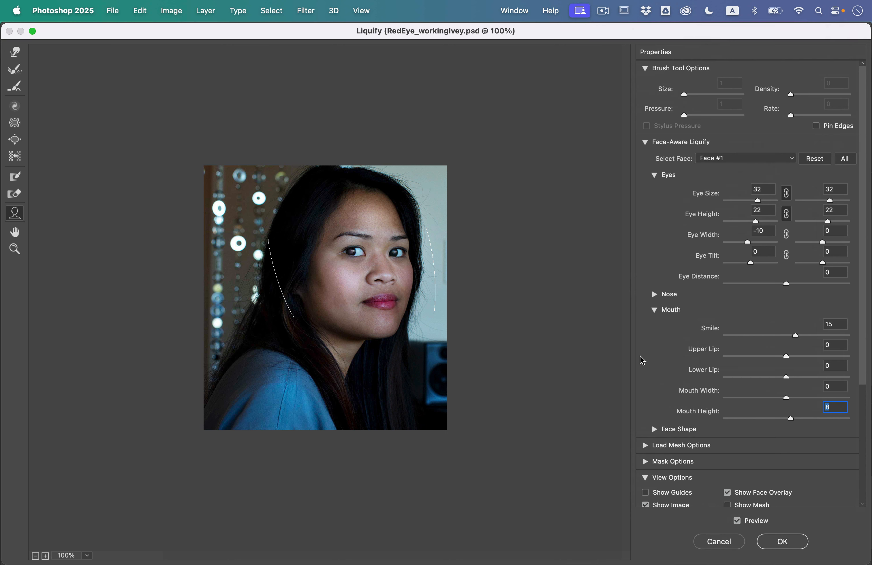
Compare the enlarged portrait with and without the Liquify preview, and apply the filter
{"action": "key", "text": "super+plus"}
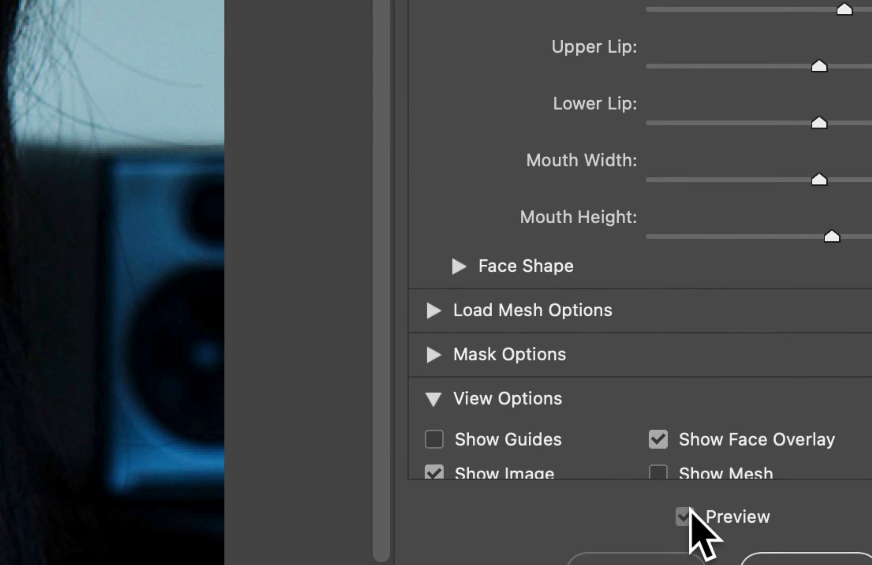
{"action": "left_click", "coordinate": [738, 520]}
{"action": "left_click", "coordinate": [686, 515]}
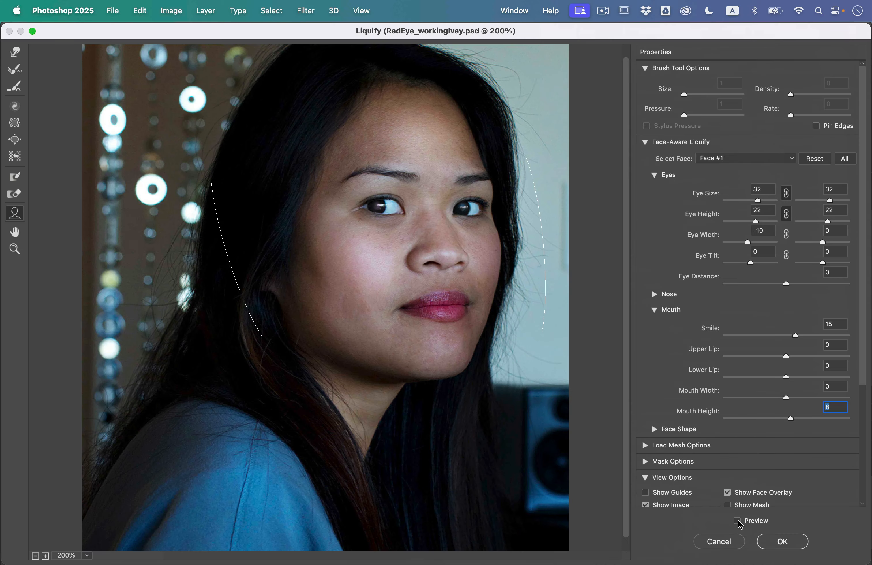
{"action": "left_click", "coordinate": [737, 521]}
{"action": "left_click", "coordinate": [738, 521]}
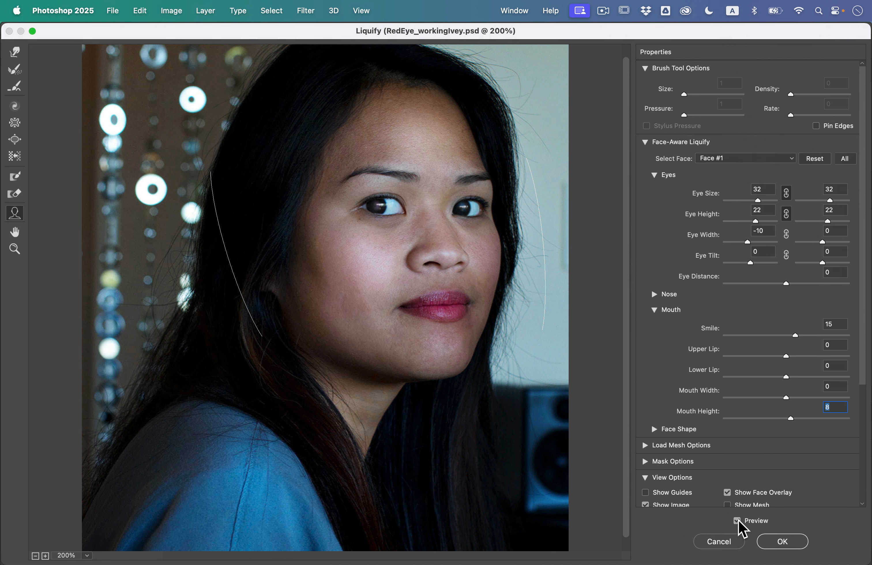
{"action": "left_click", "coordinate": [737, 521]}
{"action": "left_click", "coordinate": [737, 521]}
{"action": "left_click", "coordinate": [783, 542]}
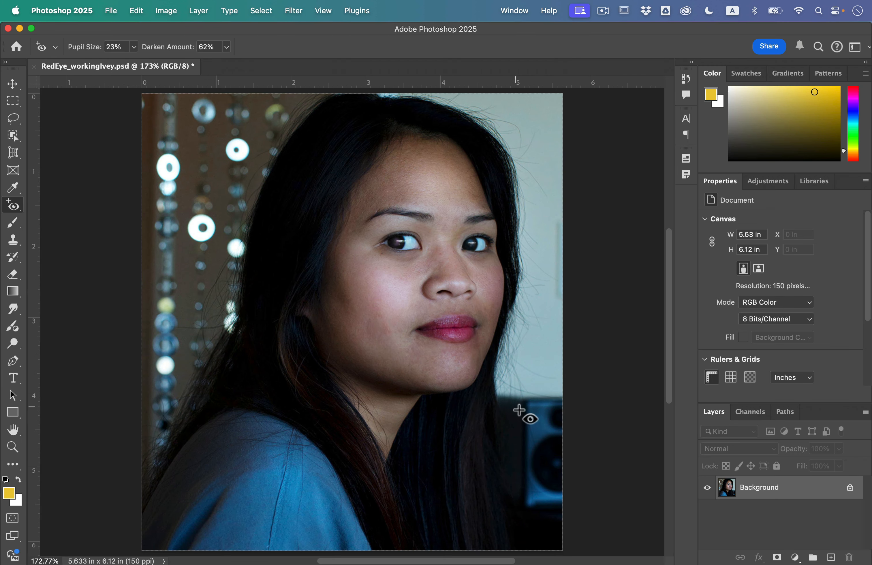
Save the retouched portrait and close its document
{"action": "left_click", "coordinate": [116, 10]}
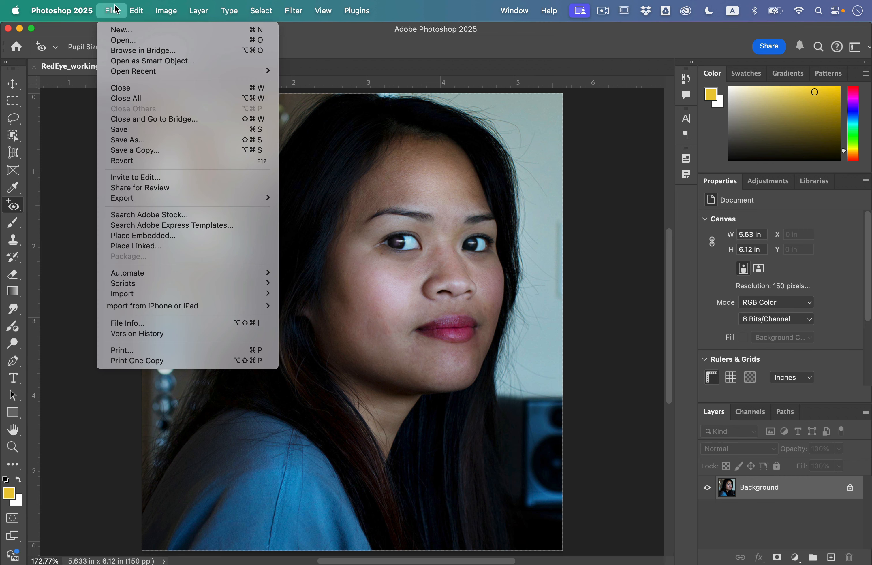
{"action": "left_click", "coordinate": [125, 129]}
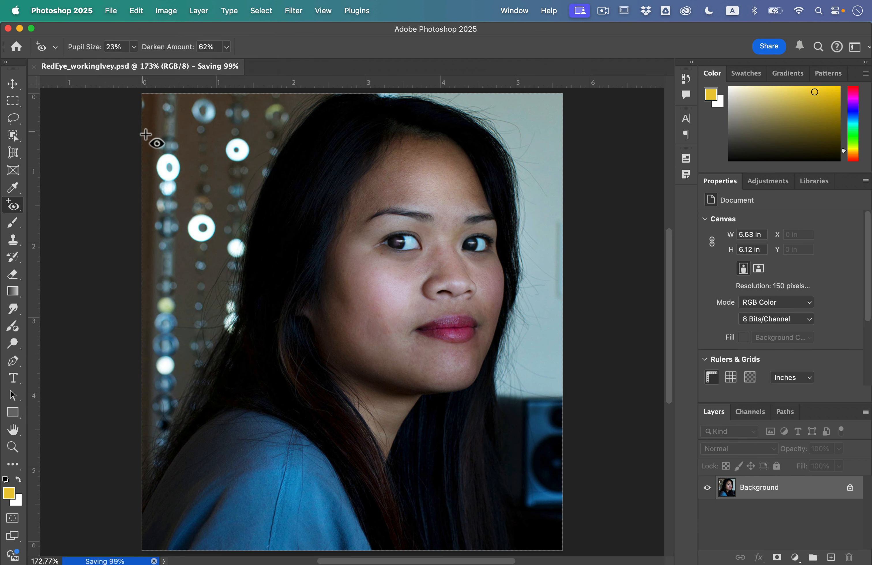
{"action": "left_click", "coordinate": [33, 66]}
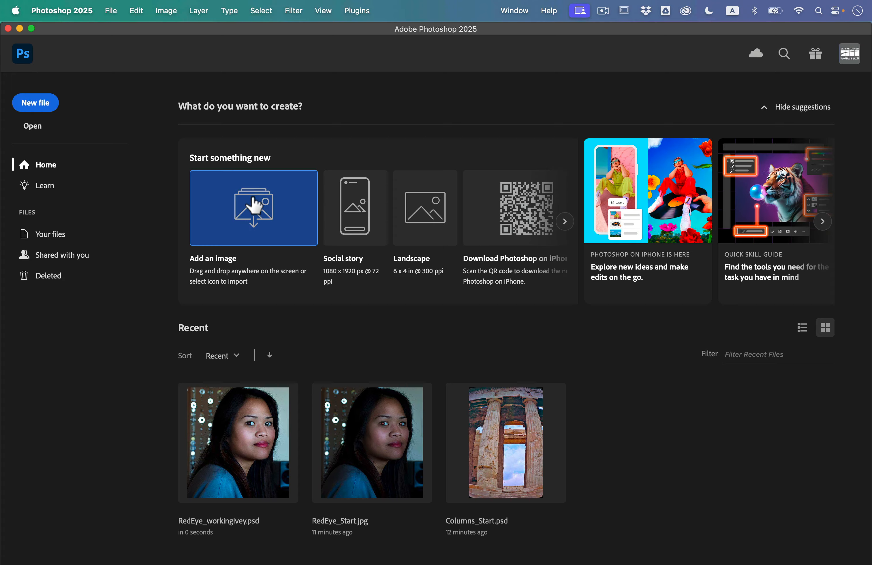
Switch to Finder to preview Egret_Start.jpg in the Lesson05 folder, and return to Photoshop
{"action": "key", "text": "ctrl+Up"}
{"action": "left_click", "coordinate": [230, 148]}
{"action": "left_click", "coordinate": [368, 250]}
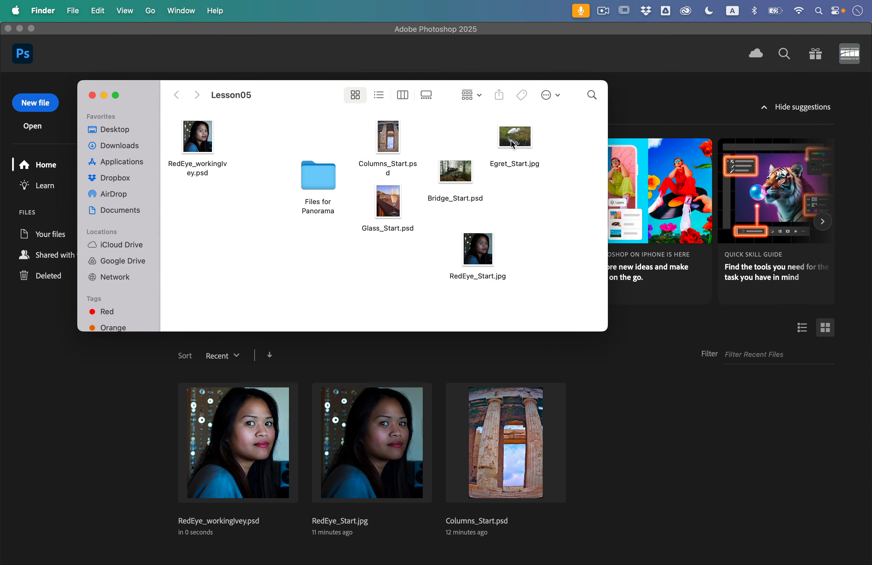
{"action": "left_click", "coordinate": [492, 138]}
{"action": "key", "text": "space"}
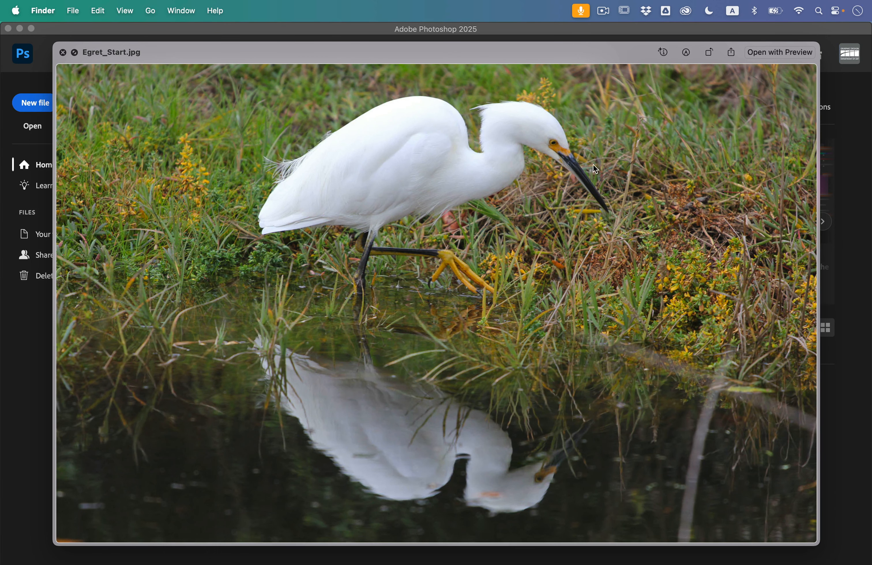
{"action": "key", "text": "space"}
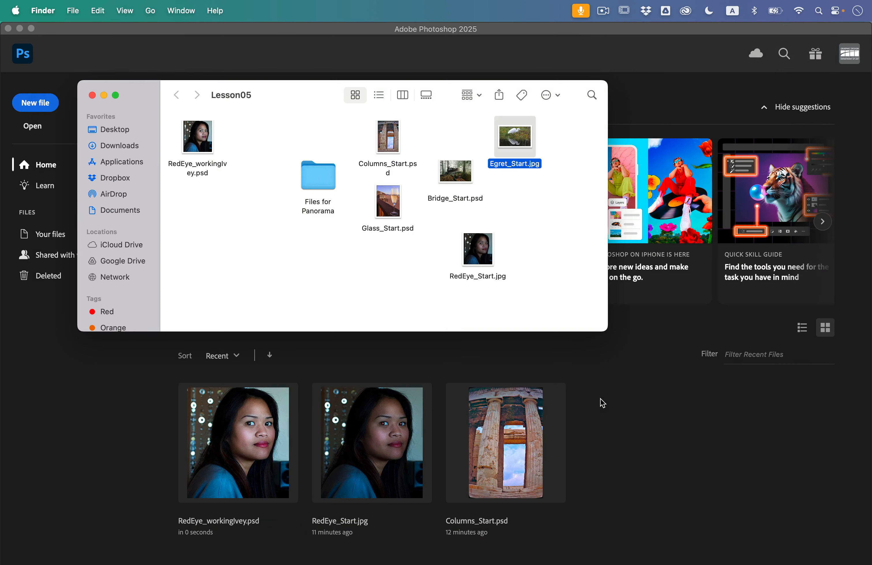
{"action": "left_click", "coordinate": [562, 314]}
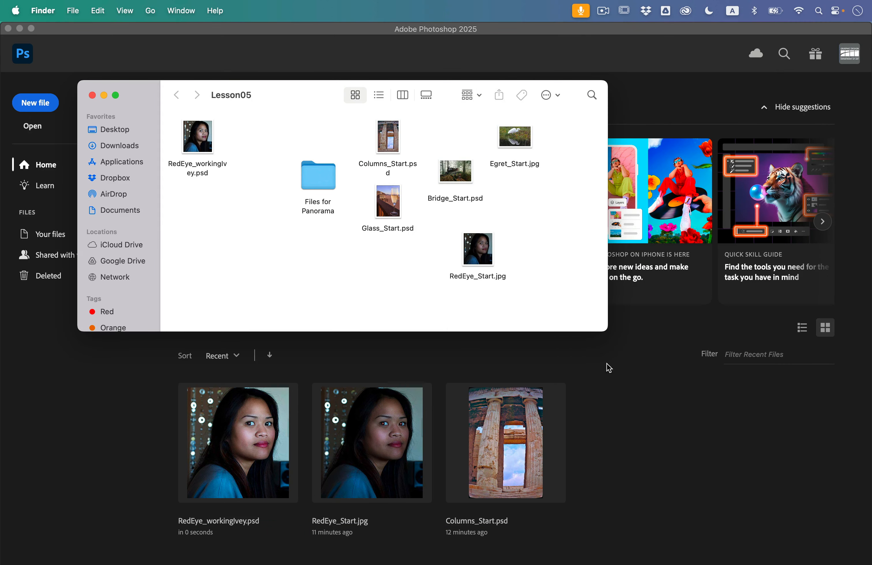
{"action": "left_click", "coordinate": [617, 392]}
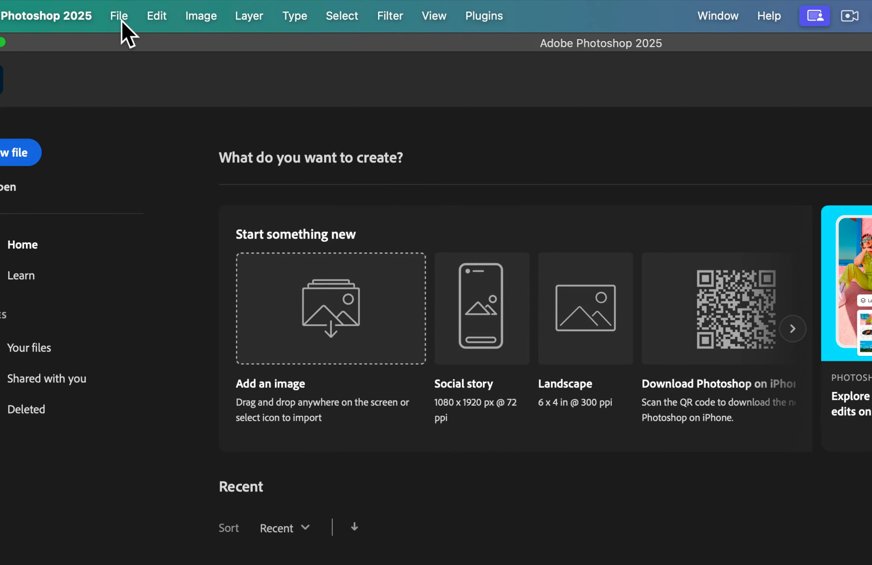
Open Egret_Start.jpg from the Lesson05 folder as a Smart Object
{"action": "left_click", "coordinate": [122, 21]}
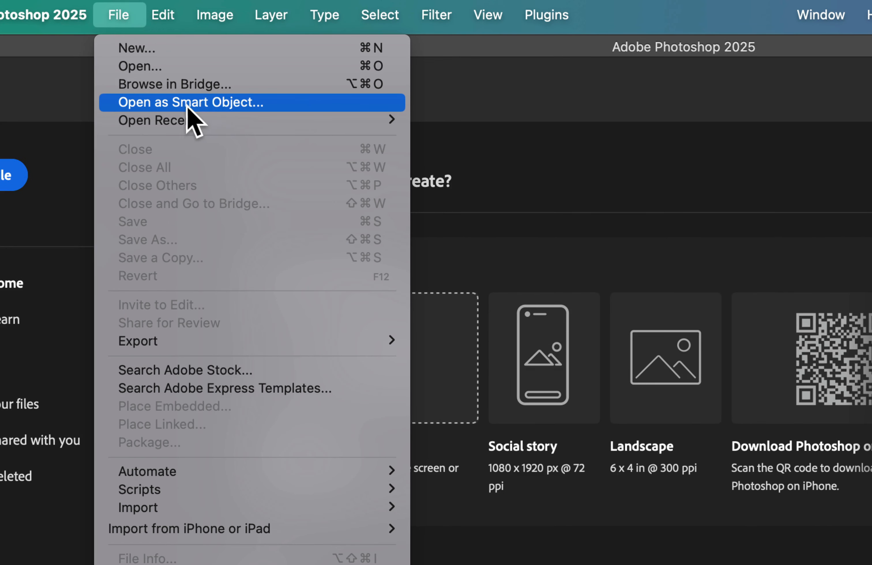
{"action": "left_click", "coordinate": [197, 107]}
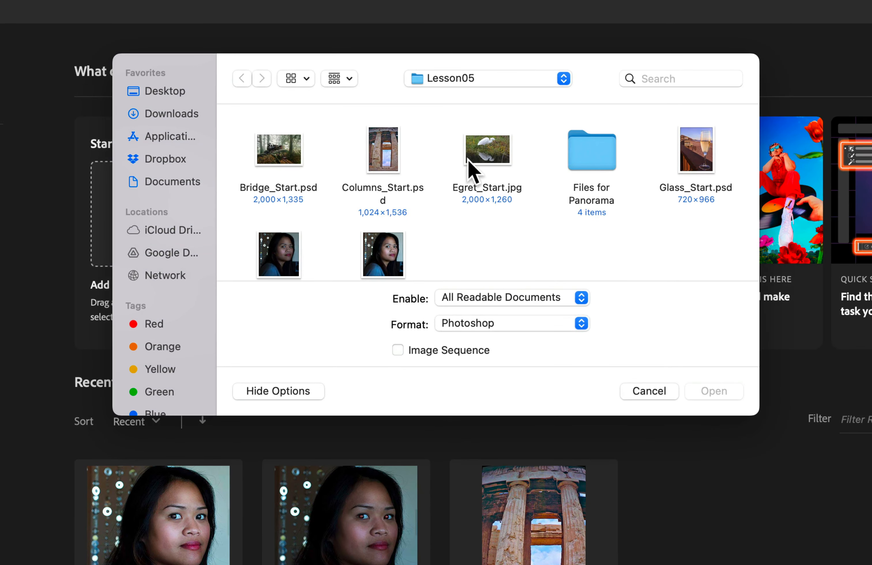
{"action": "left_click", "coordinate": [475, 165]}
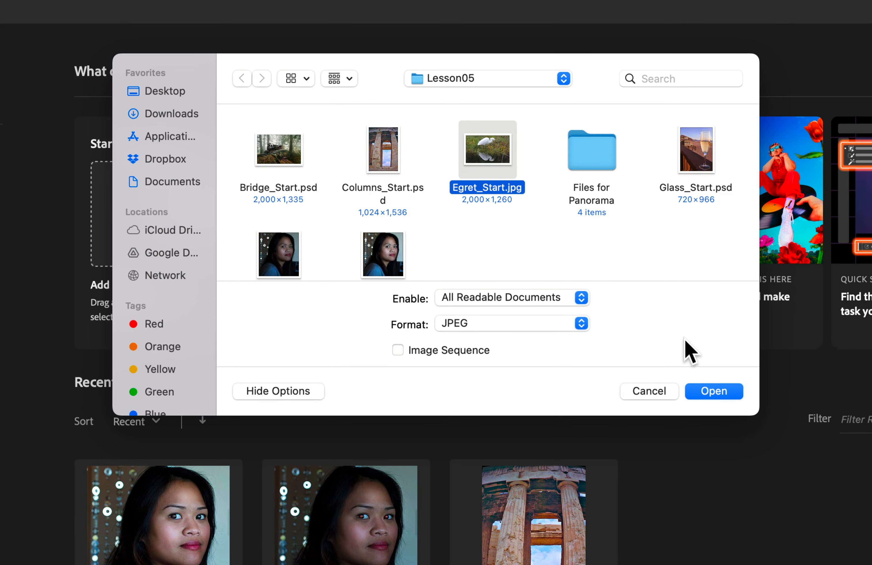
{"action": "left_click", "coordinate": [706, 392]}
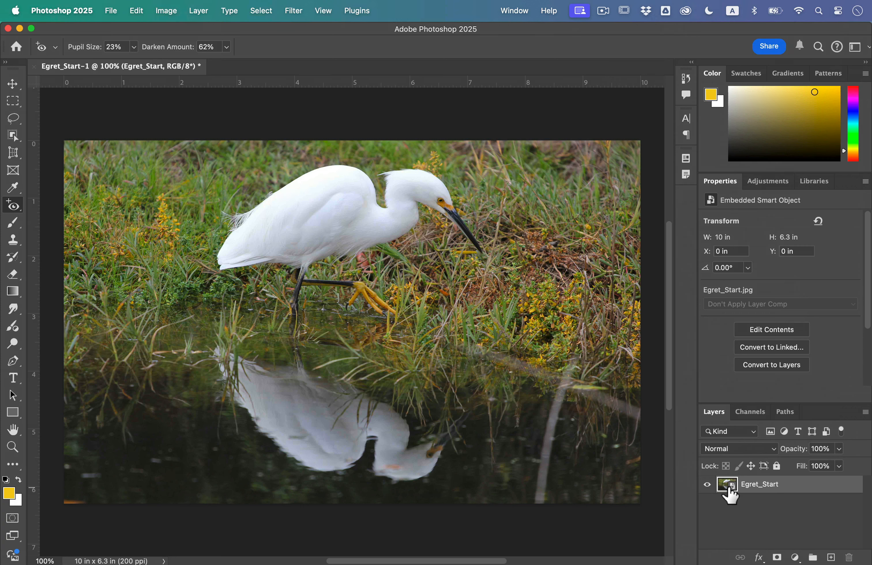
Save the egret document in Photoshop format as Egret_workingIvey.psd in the Lesson05 folder, with Maximize Compatibility enabled
{"action": "left_click", "coordinate": [109, 16]}
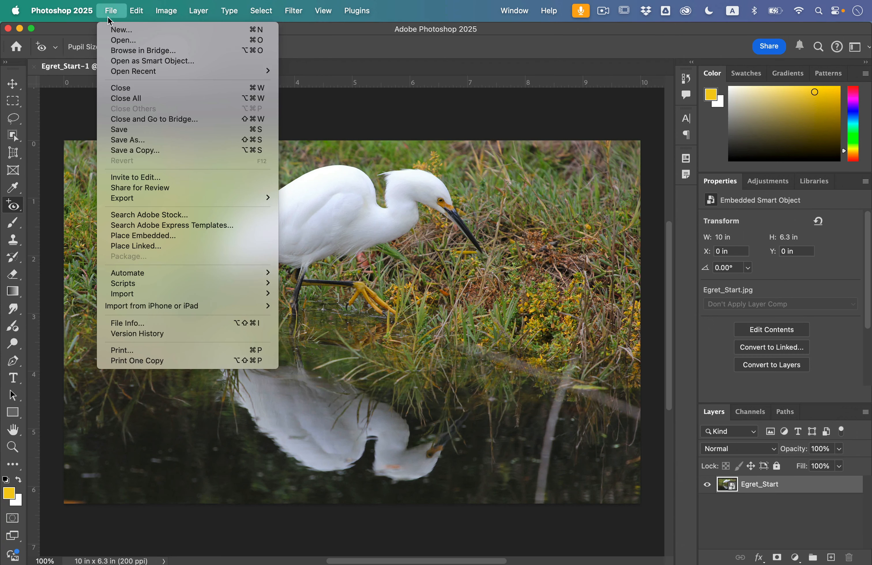
{"action": "left_click", "coordinate": [137, 141]}
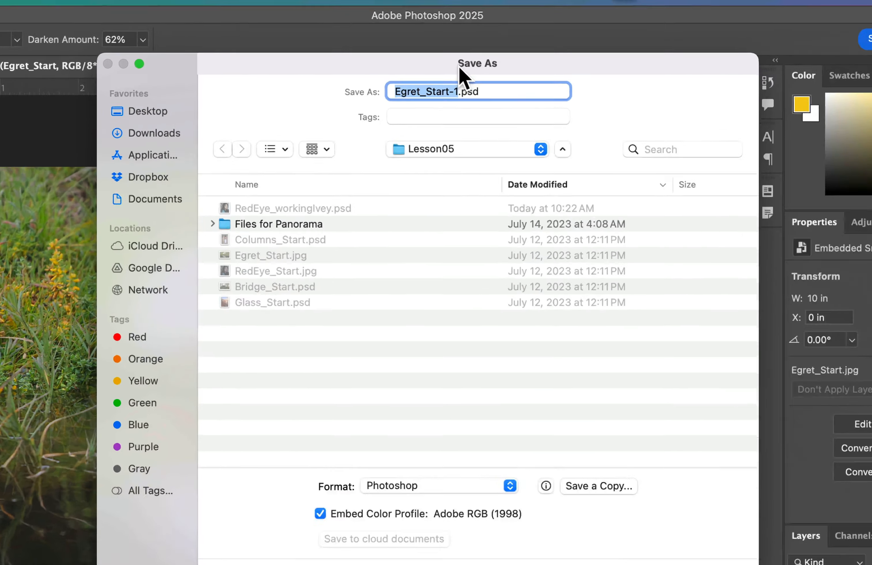
{"action": "key", "text": "Right"}
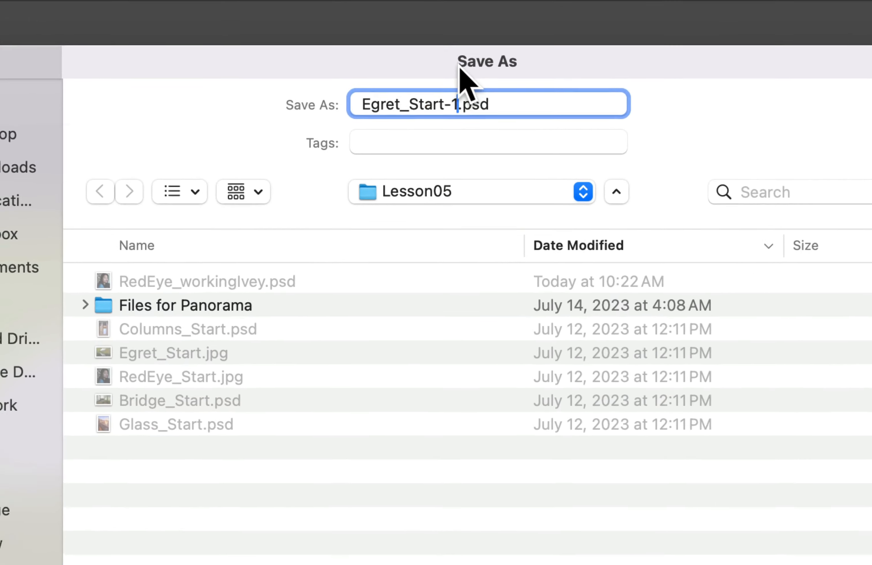
{"action": "key", "text": "BackSpace"}
{"action": "key", "text": "BackSpace"}
{"action": "key", "text": "BackSpace"}
{"action": "key", "text": "BackSpace"}
{"action": "key", "text": "BackSpace"}
{"action": "key", "text": "BackSpace"}
{"action": "key", "text": "BackSpace"}
{"action": "type", "text": "workingIvey"}
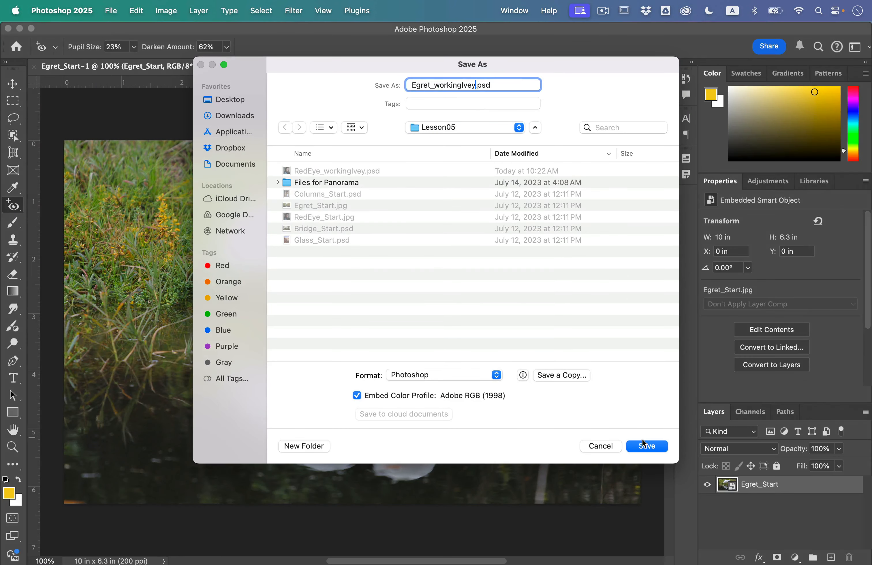
{"action": "left_click", "coordinate": [646, 446]}
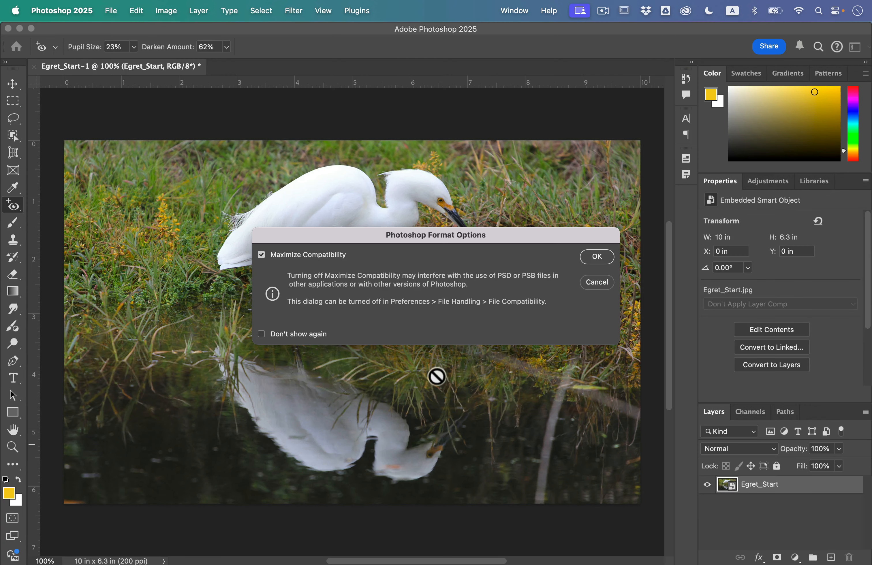
{"action": "left_click", "coordinate": [597, 255]}
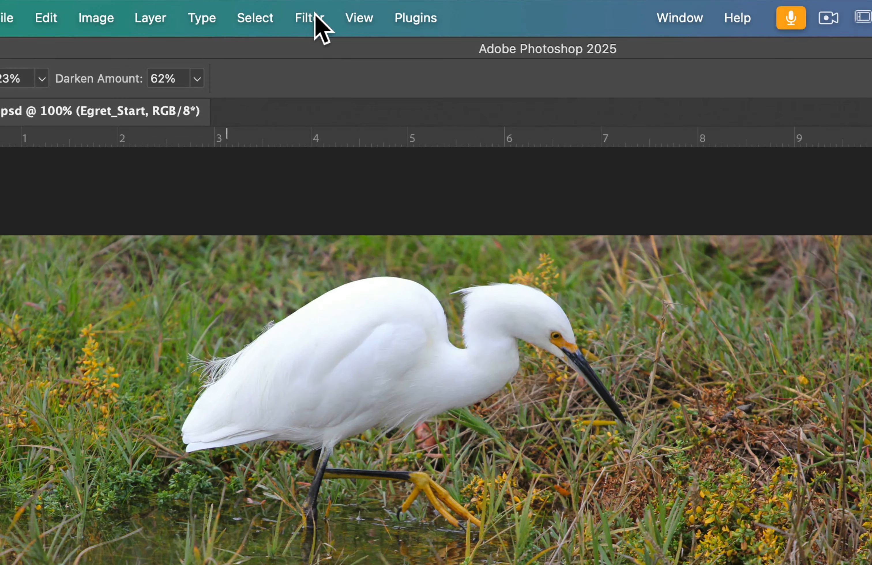
Start an Iris Blur on the egret Smart Object, centring the ellipse on the bird and reshaping it narrower and slightly taller
{"action": "left_click", "coordinate": [318, 20]}
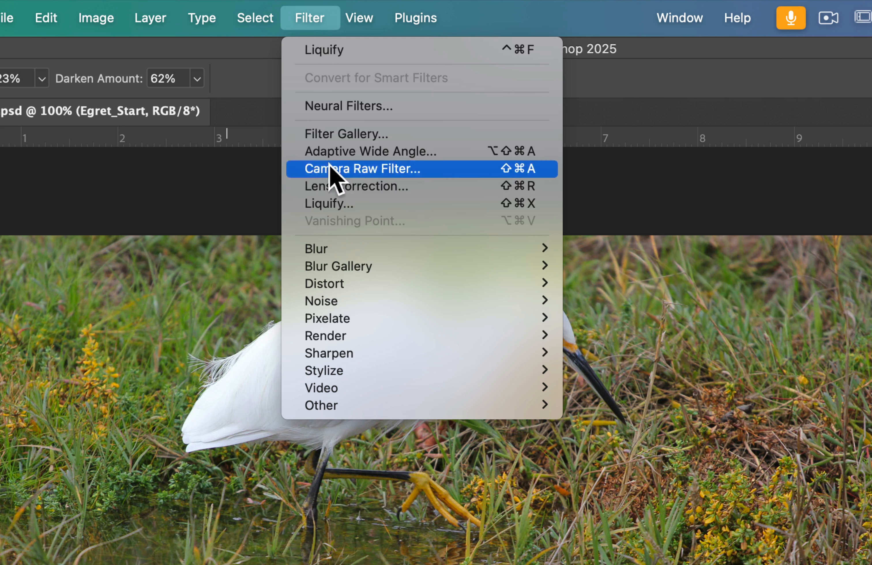
{"action": "mouse_move", "coordinate": [375, 271]}
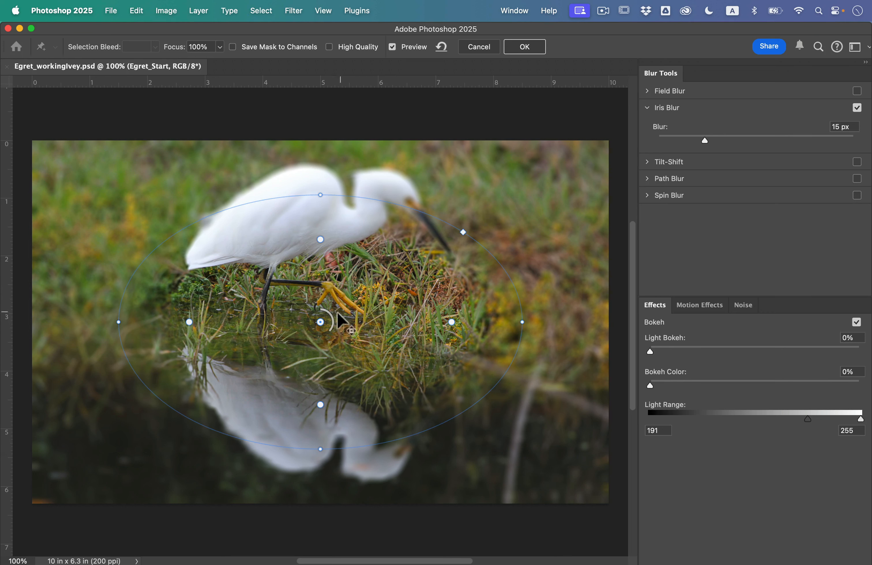
{"action": "left_click_drag", "start_coordinate": [351, 319], "coordinate": [356, 244]}
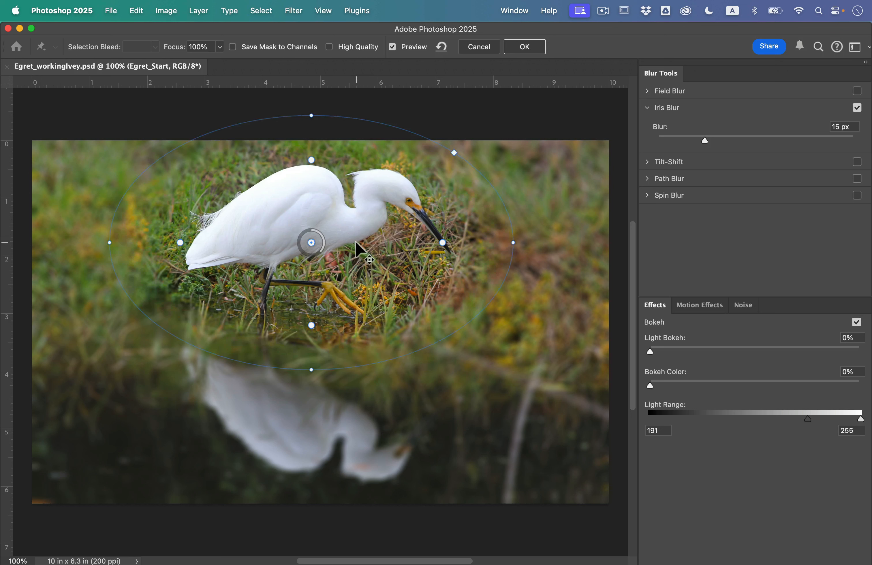
{"action": "left_click_drag", "start_coordinate": [513, 243], "coordinate": [487, 243]}
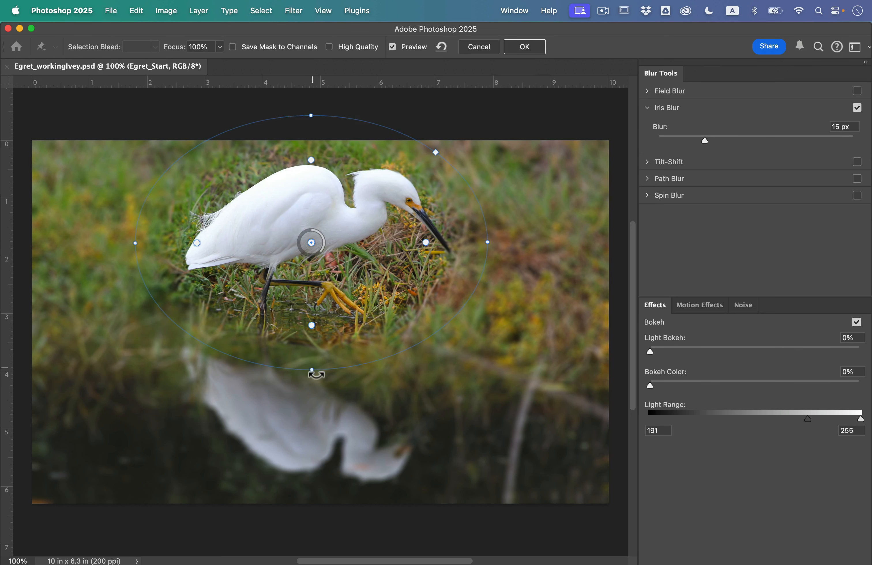
{"action": "mouse_move", "coordinate": [316, 375]}
{"action": "left_mouse_down"}
{"action": "mouse_move", "coordinate": [314, 384]}
{"action": "mouse_move", "coordinate": [316, 377]}
{"action": "left_mouse_up"}
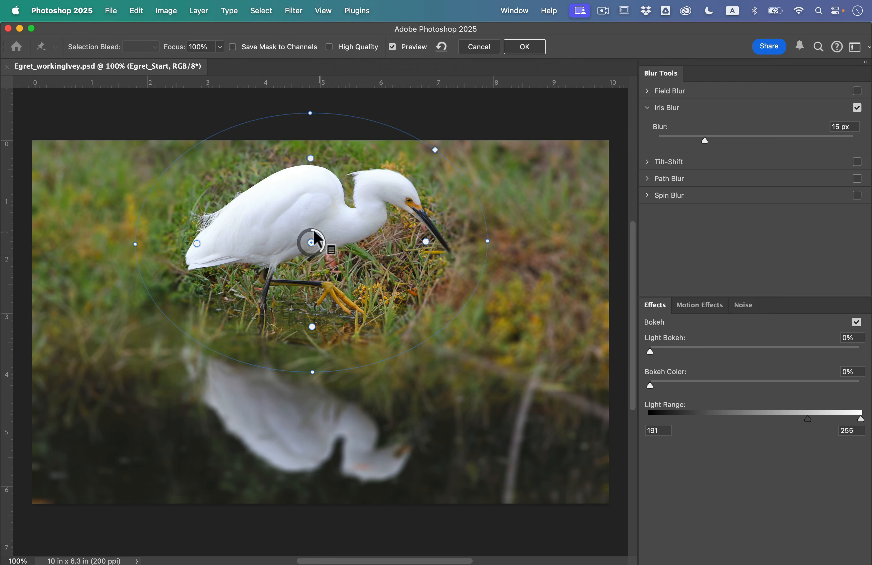
{"action": "left_click_drag", "start_coordinate": [300, 226], "coordinate": [327, 228]}
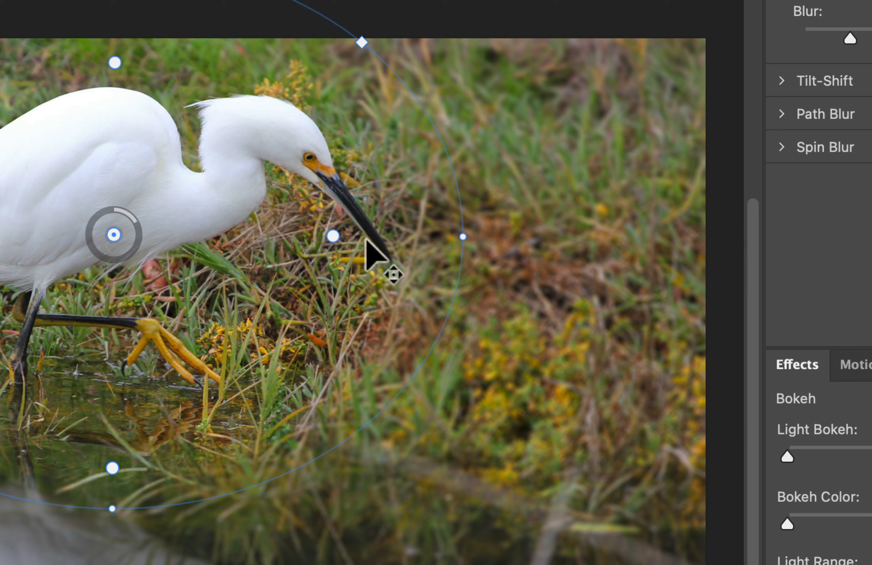
Adjust the Iris Blur's inner feather points individually to fit the egret's back, beak, feet and tail, and apply the filter
{"action": "left_click_drag", "start_coordinate": [333, 233], "coordinate": [288, 242]}
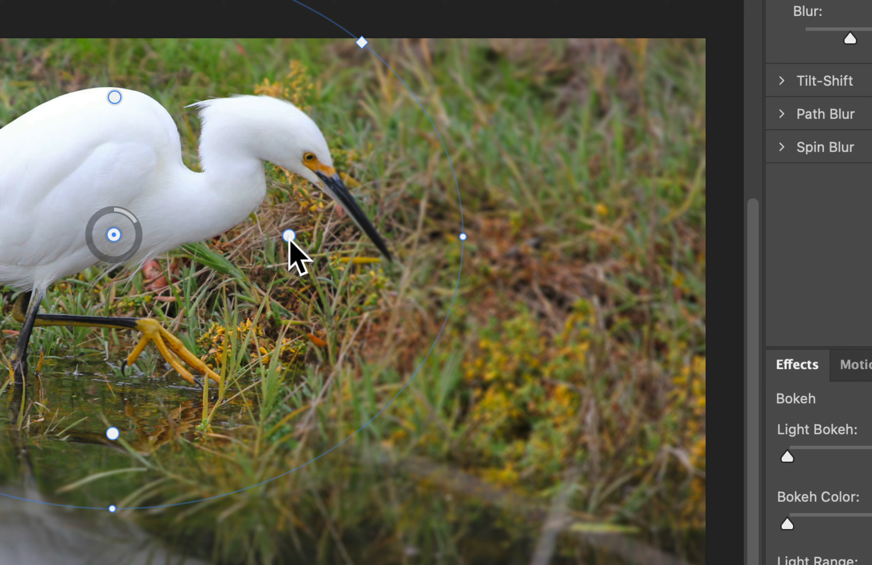
{"action": "left_click_drag", "start_coordinate": [289, 239], "coordinate": [393, 253]}
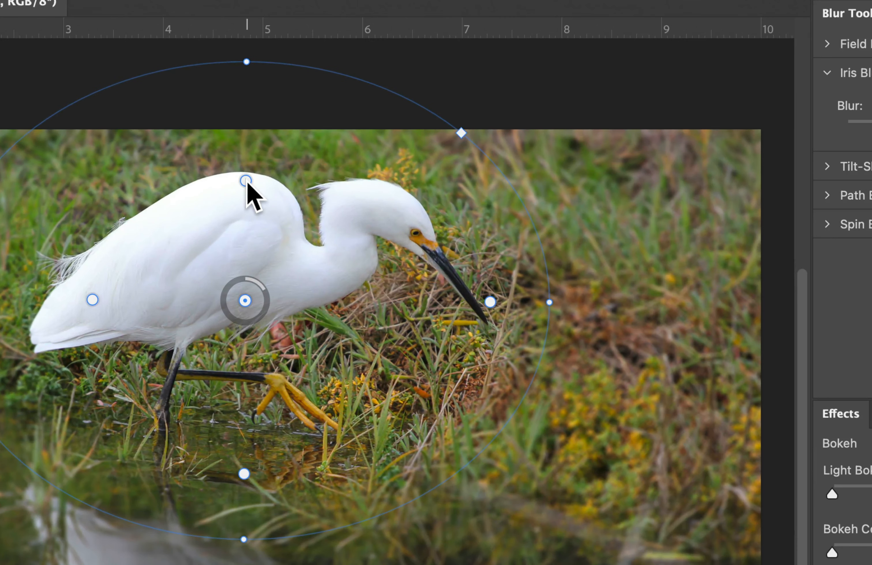
{"action": "mouse_move", "coordinate": [246, 181]}
{"action": "left_mouse_down"}
{"action": "mouse_move", "coordinate": [245, 160]}
{"action": "mouse_move", "coordinate": [246, 170]}
{"action": "left_mouse_up"}
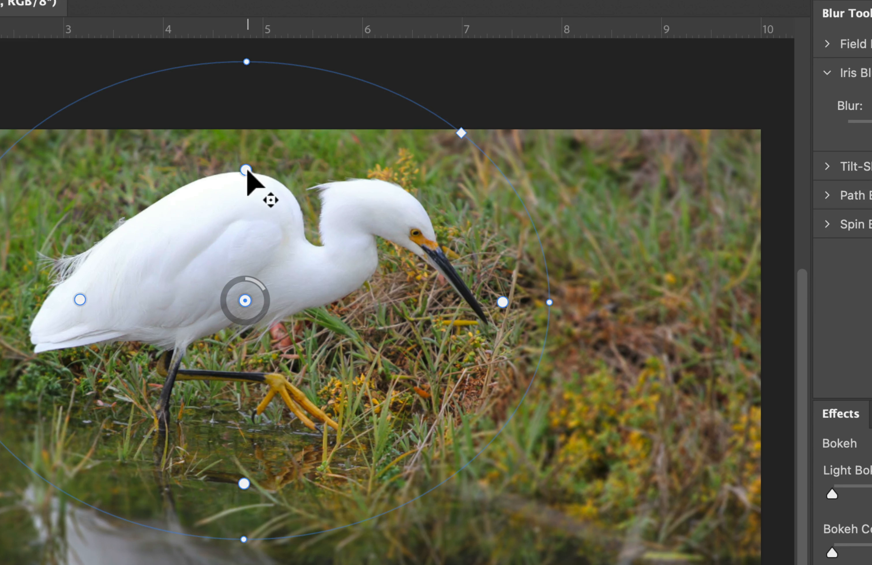
{"action": "left_click_drag", "start_coordinate": [502, 301], "coordinate": [496, 302]}
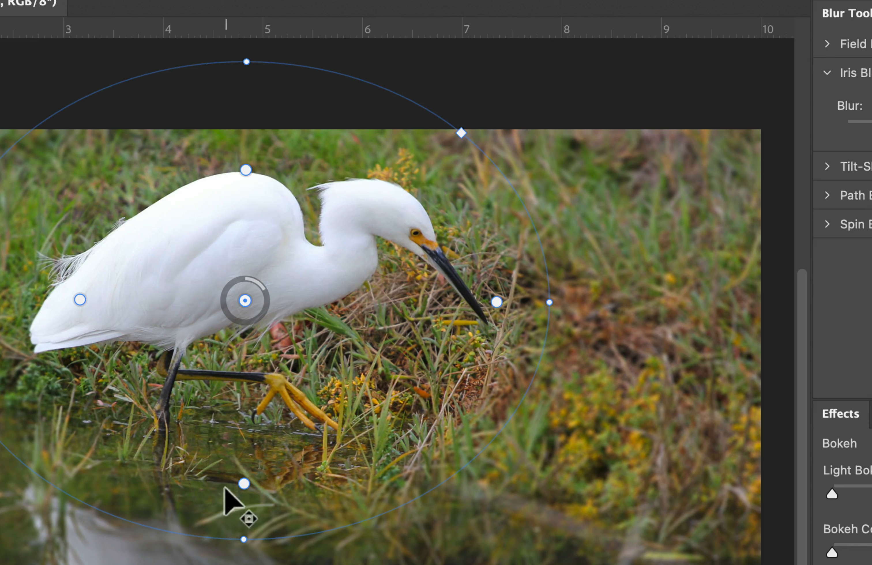
{"action": "left_click_drag", "start_coordinate": [244, 483], "coordinate": [244, 447]}
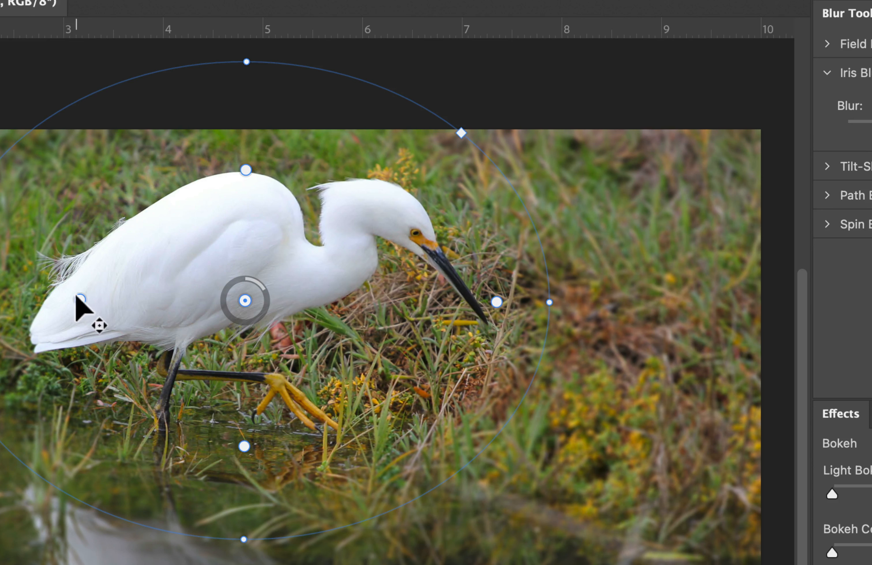
{"action": "left_click_drag", "start_coordinate": [79, 300], "coordinate": [46, 300]}
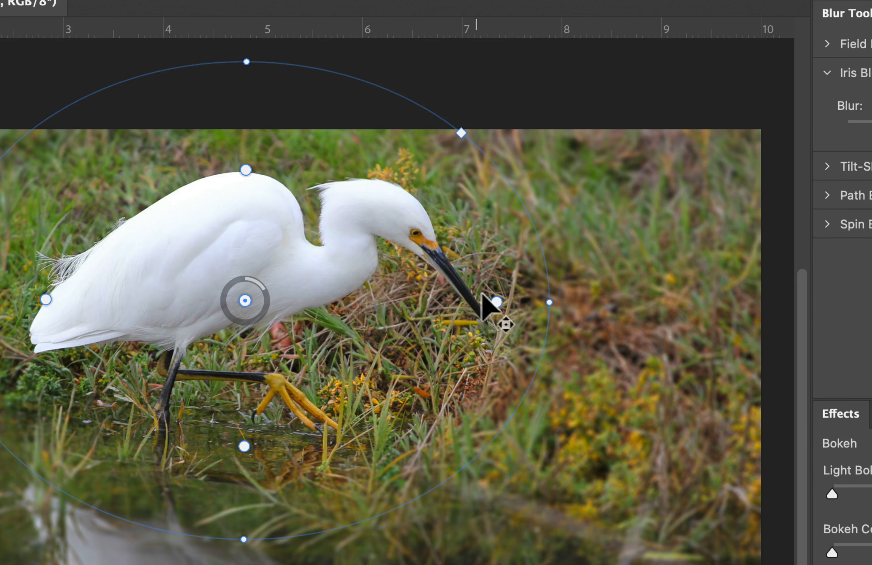
{"action": "scroll", "coordinate": [266, 440], "scroll_direction": "up", "scroll_amount": 10}
{"action": "scroll", "coordinate": [266, 440], "scroll_direction": "down", "scroll_amount": 20}
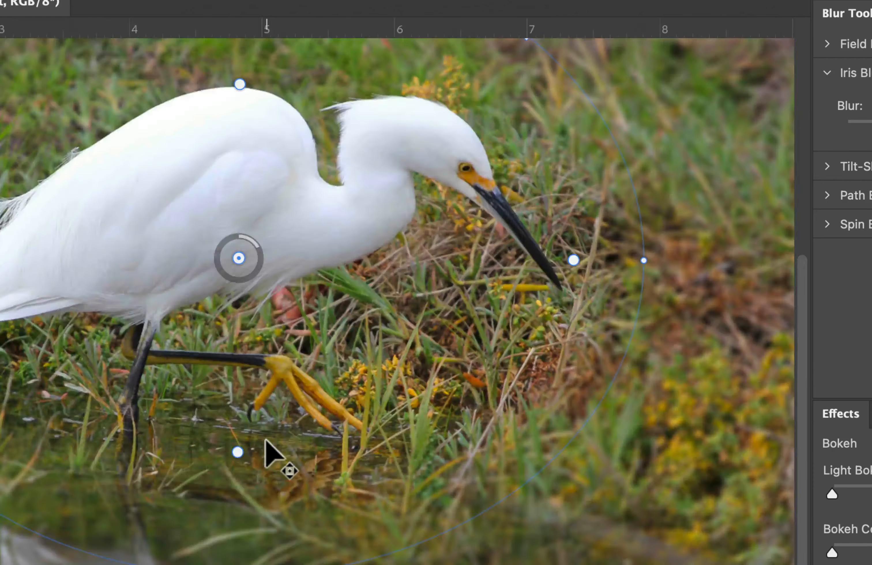
{"action": "scroll", "coordinate": [266, 441], "scroll_direction": "up", "scroll_amount": 10}
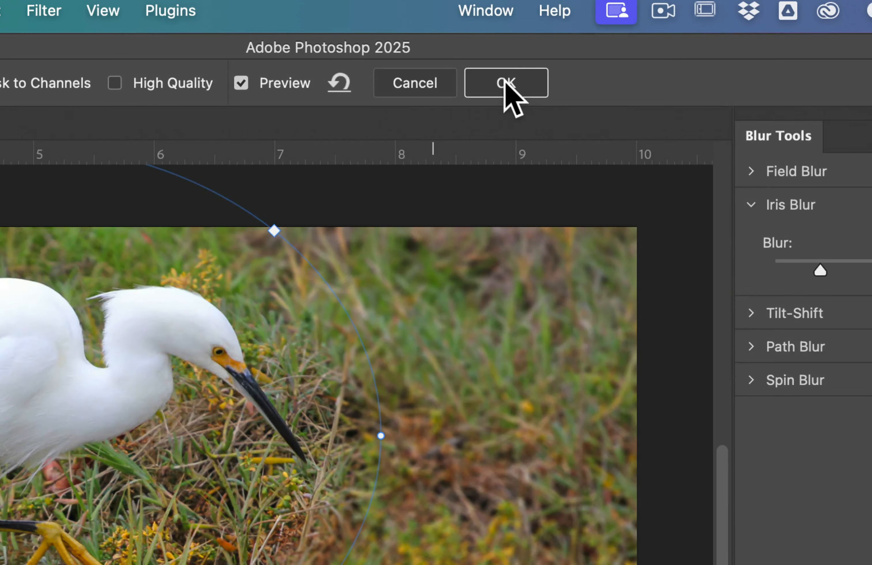
{"action": "left_click", "coordinate": [525, 46]}
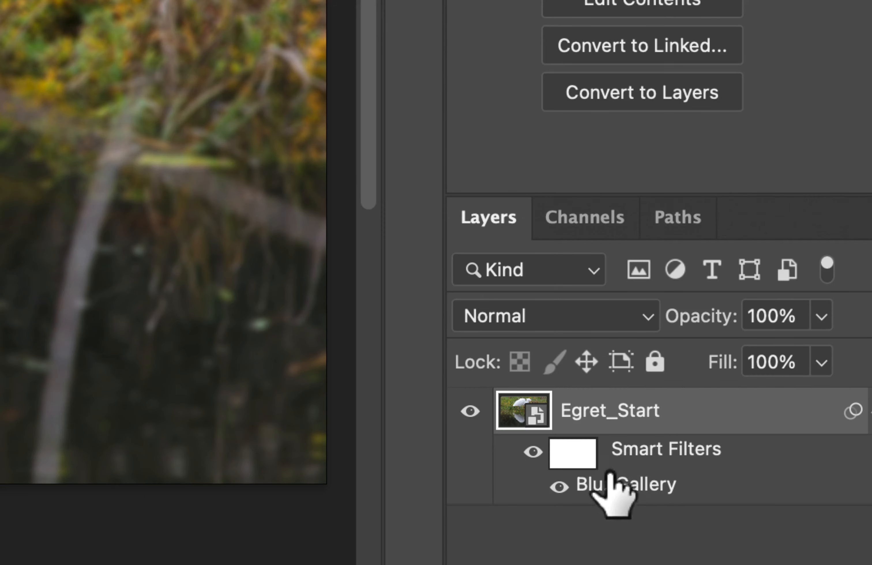
Reopen the Blur Gallery smart filter on the Egret_Start layer, set the Iris Blur amount to 8 px, and apply it
{"action": "double_click", "coordinate": [615, 485]}
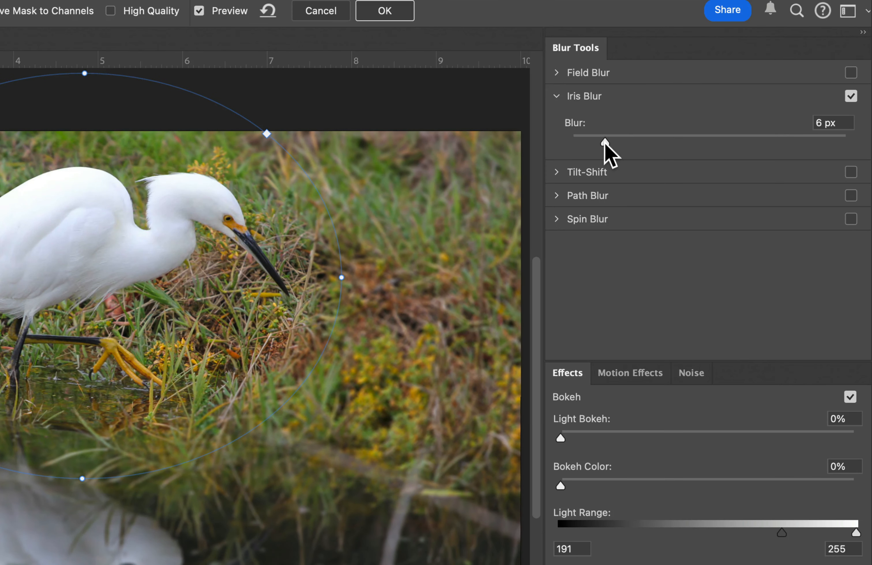
{"action": "left_click_drag", "start_coordinate": [681, 140], "coordinate": [686, 142]}
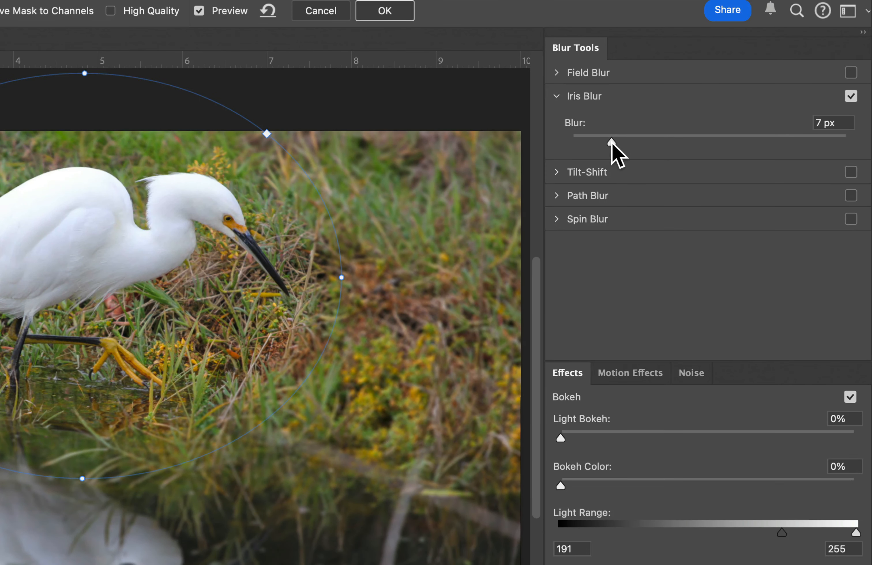
{"action": "left_click_drag", "start_coordinate": [618, 143], "coordinate": [617, 142]}
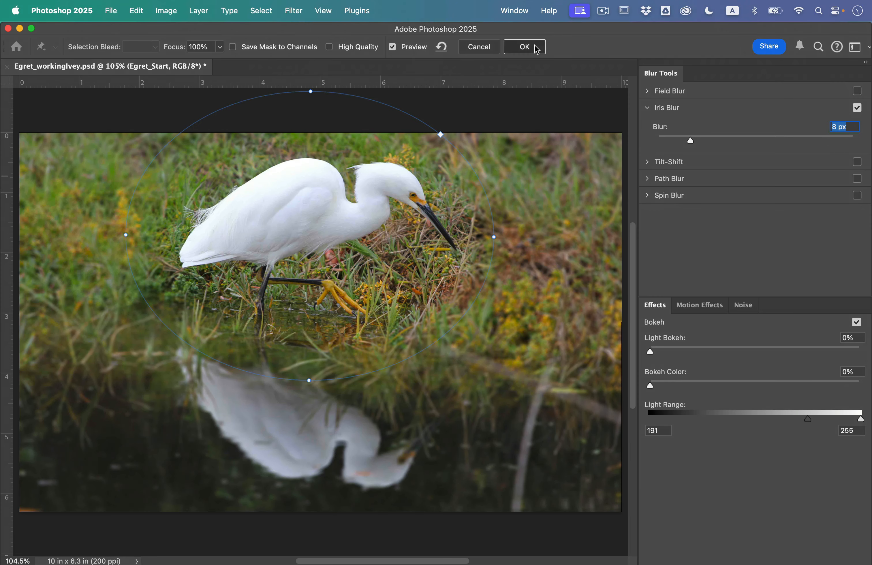
{"action": "left_click", "coordinate": [537, 50]}
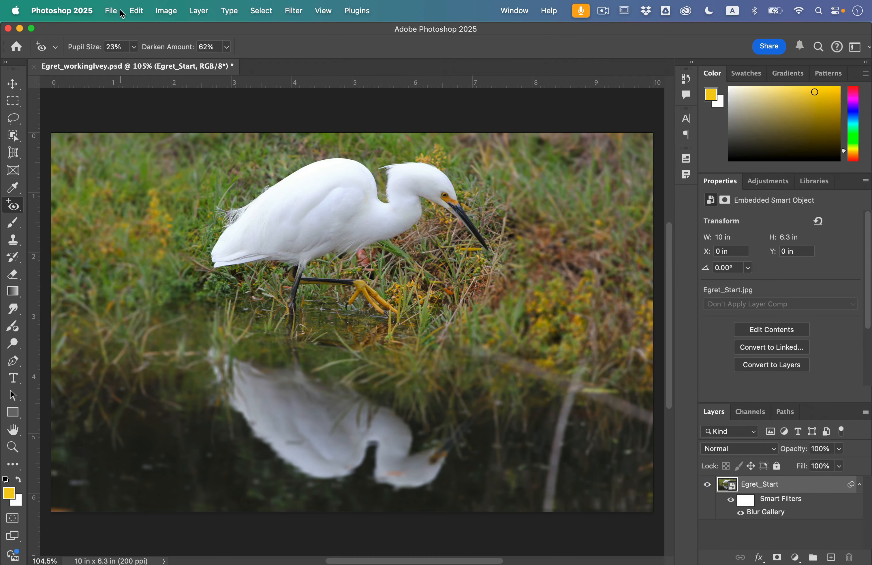
Save the blurred egret document and close it
{"action": "left_click", "coordinate": [110, 10]}
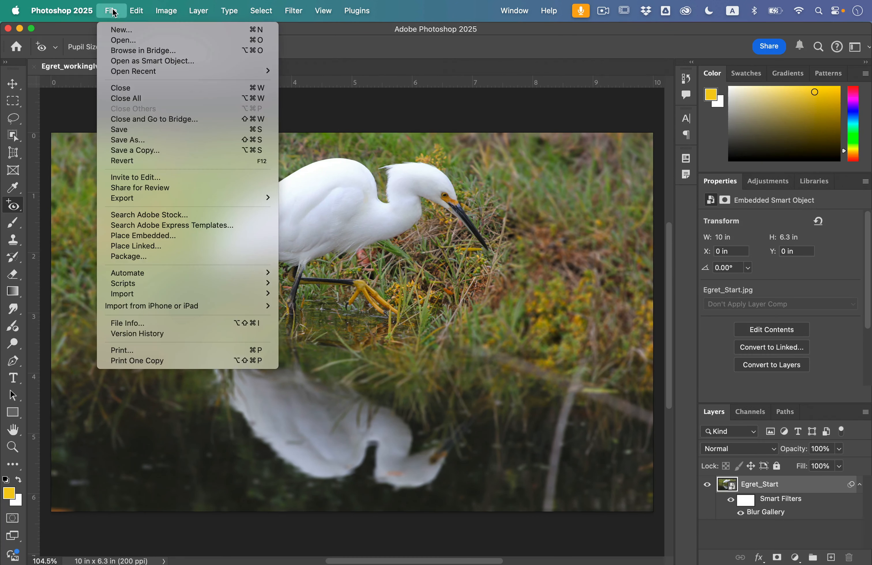
{"action": "left_click", "coordinate": [163, 130]}
{"action": "left_click", "coordinate": [34, 67]}
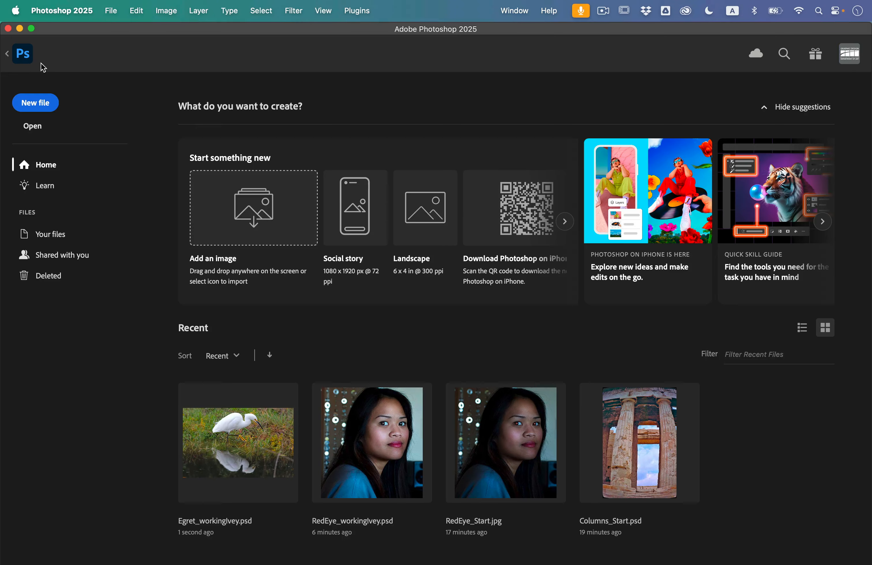
Switch to Finder and open the Files for Panorama folder inside Lesson05
{"action": "key", "text": "ctrl+Up"}
{"action": "left_click", "coordinate": [318, 134]}
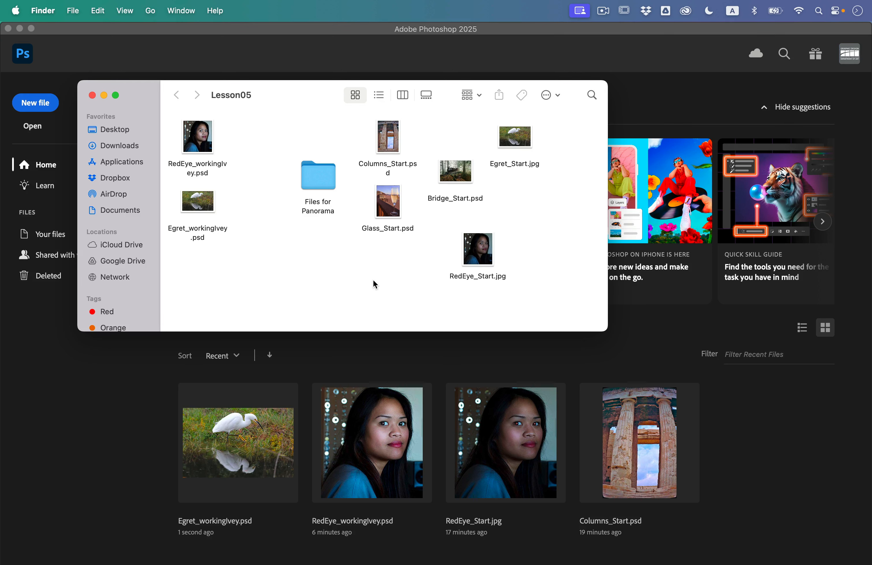
{"action": "double_click", "coordinate": [316, 176]}
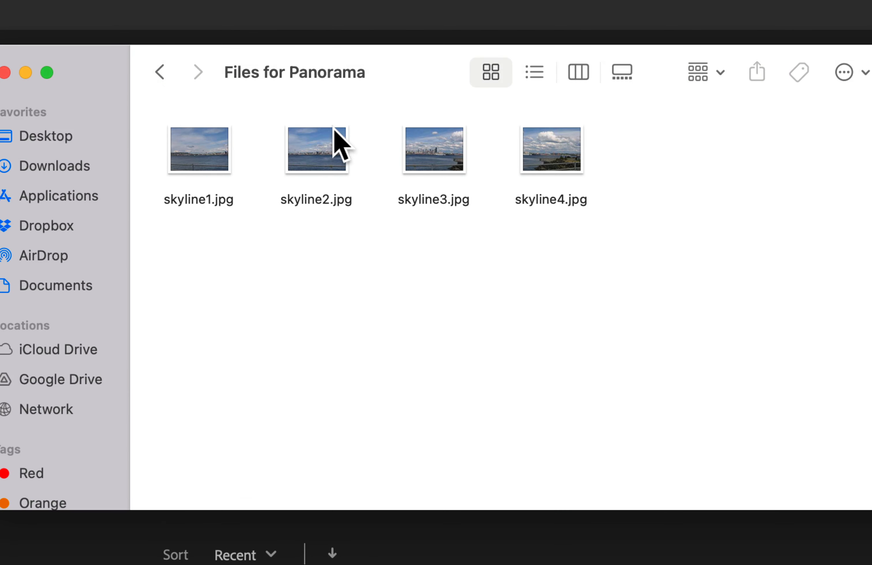
Preview skyline1.jpg through skyline4.jpg in both directions to examine how the neighbouring photos overlap, and close the preview
{"action": "left_click", "coordinate": [213, 145]}
{"action": "key", "text": "space"}
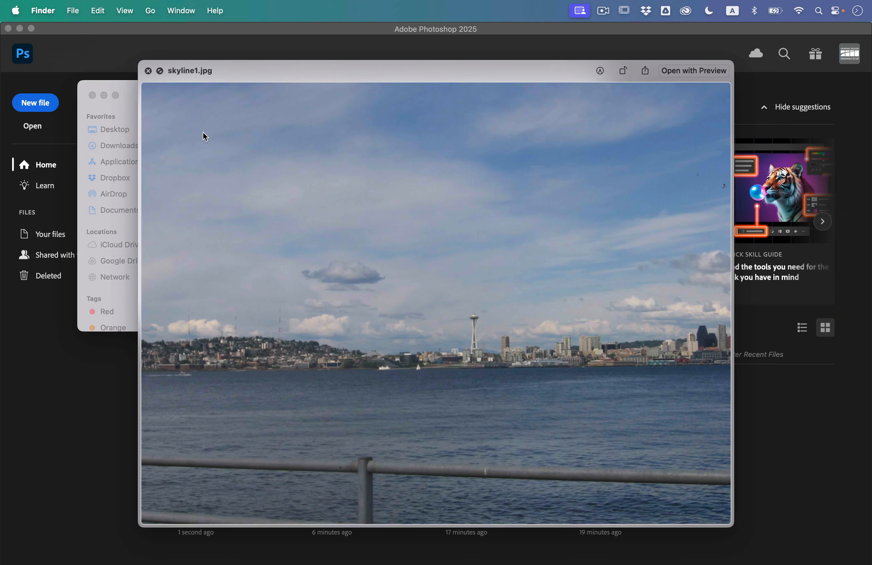
{"action": "key", "text": "Right"}
{"action": "key", "text": "Right"}
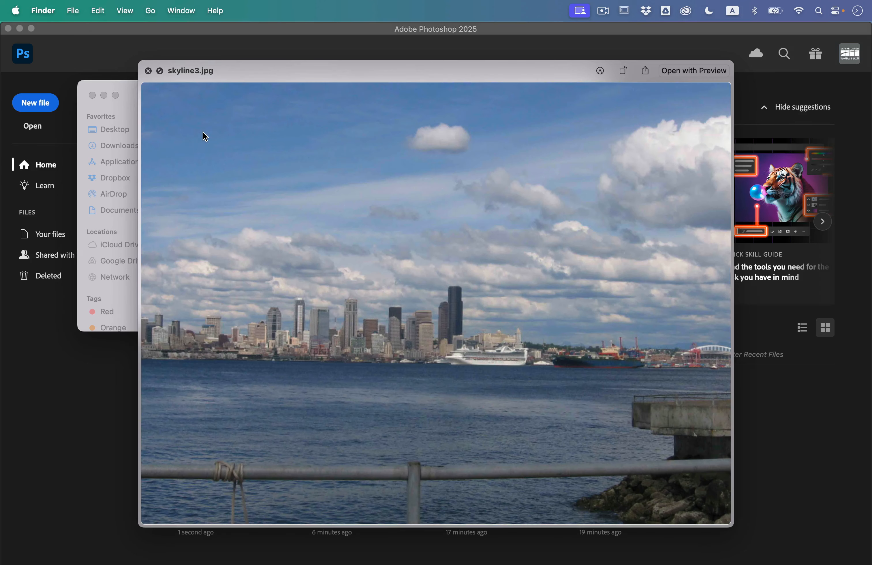
{"action": "key", "text": "Right"}
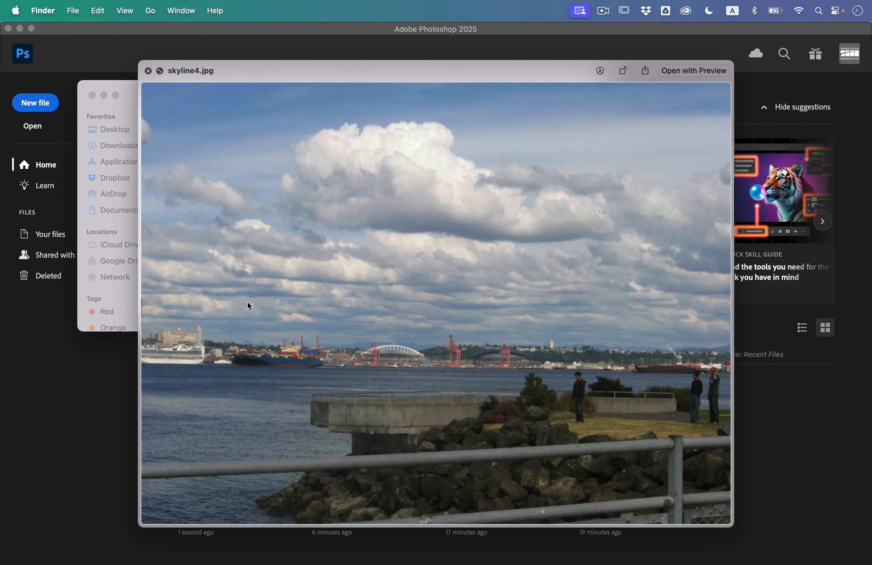
{"action": "key", "text": "Right"}
{"action": "key", "text": "Left"}
{"action": "key", "text": "Left"}
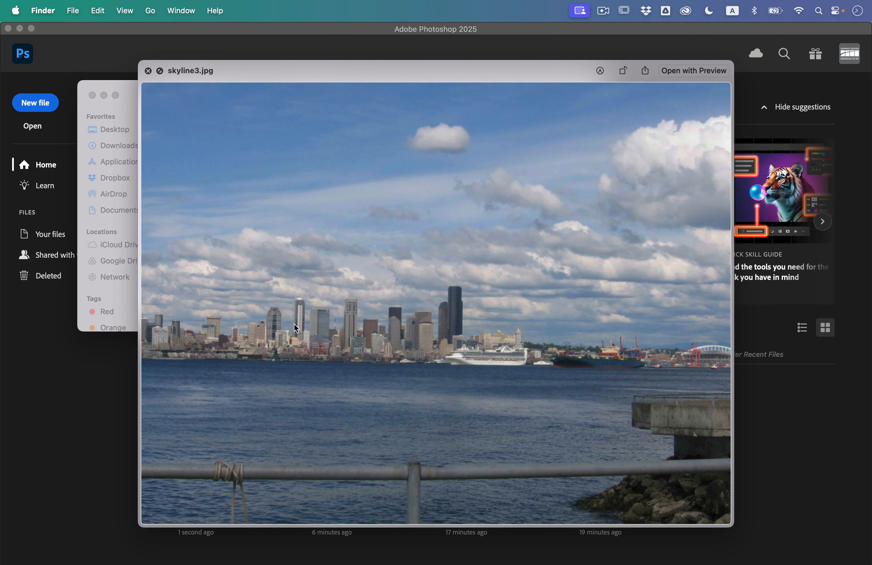
{"action": "key", "text": "Left"}
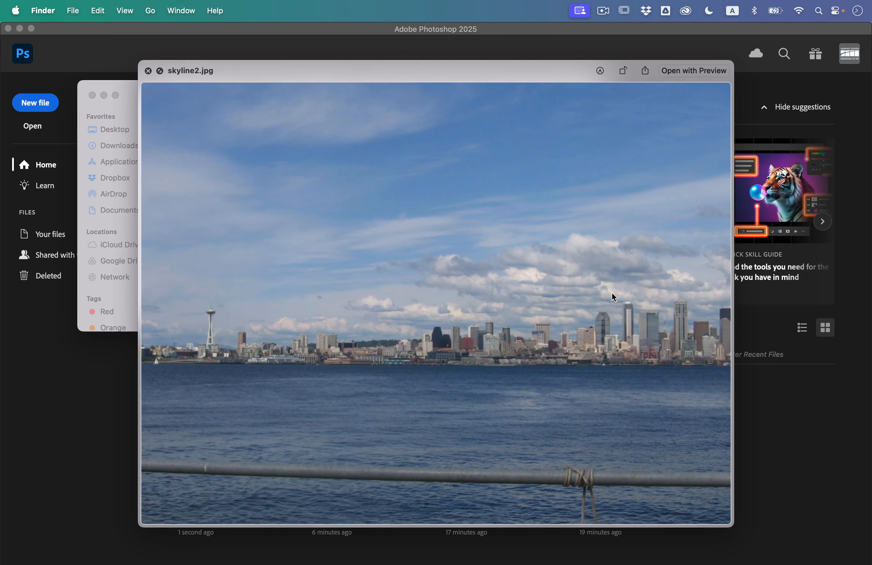
{"action": "key", "text": "Left"}
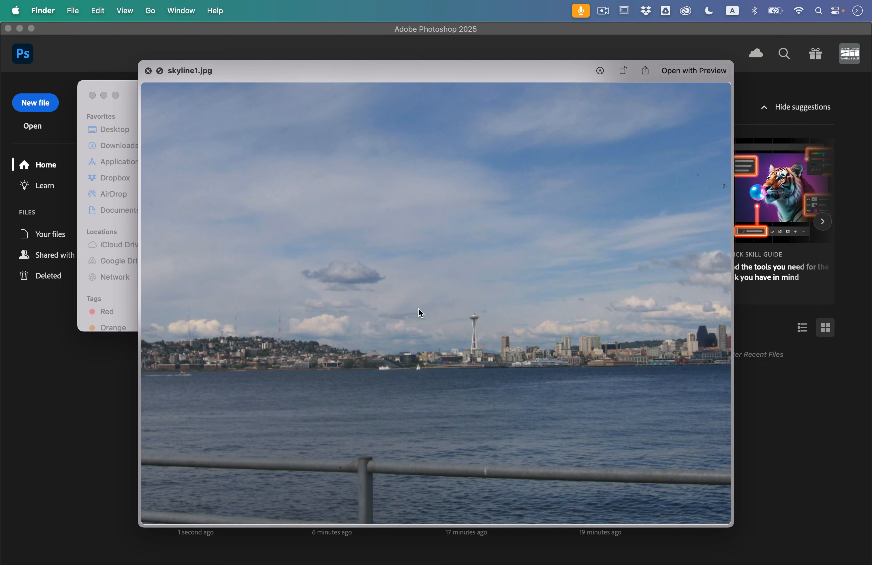
{"action": "key", "text": "space"}
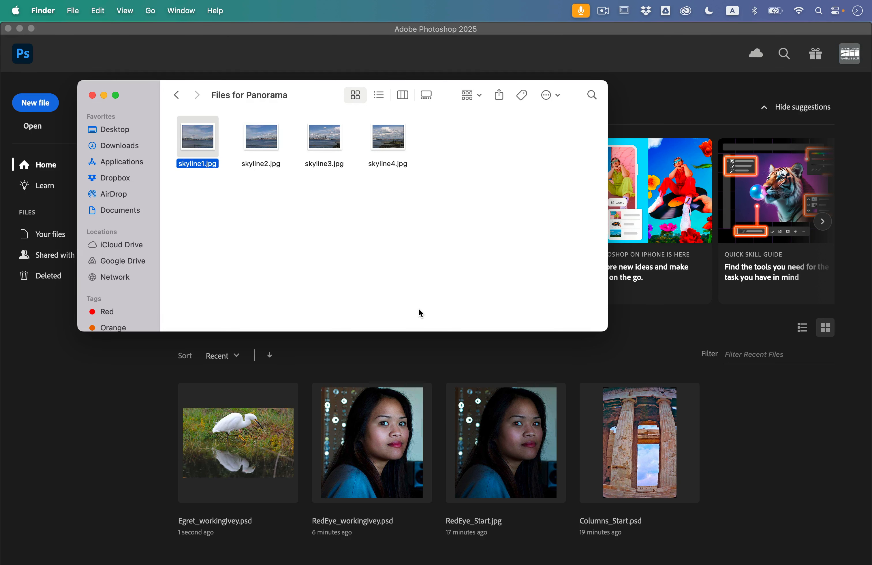
Return to Photoshop and start Photomerge with the Auto layout, choosing Files as the source type
{"action": "left_click", "coordinate": [134, 379]}
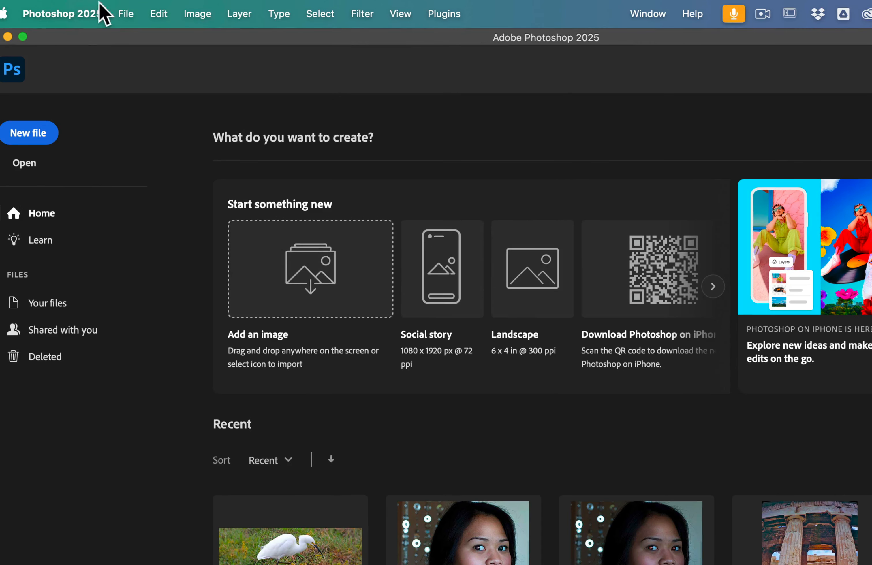
{"action": "left_click", "coordinate": [111, 11]}
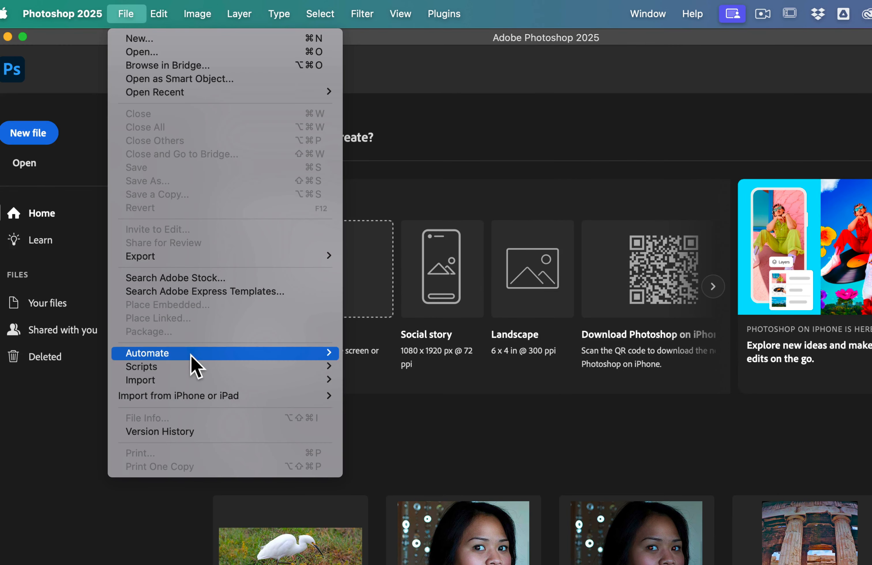
{"action": "mouse_move", "coordinate": [192, 355]}
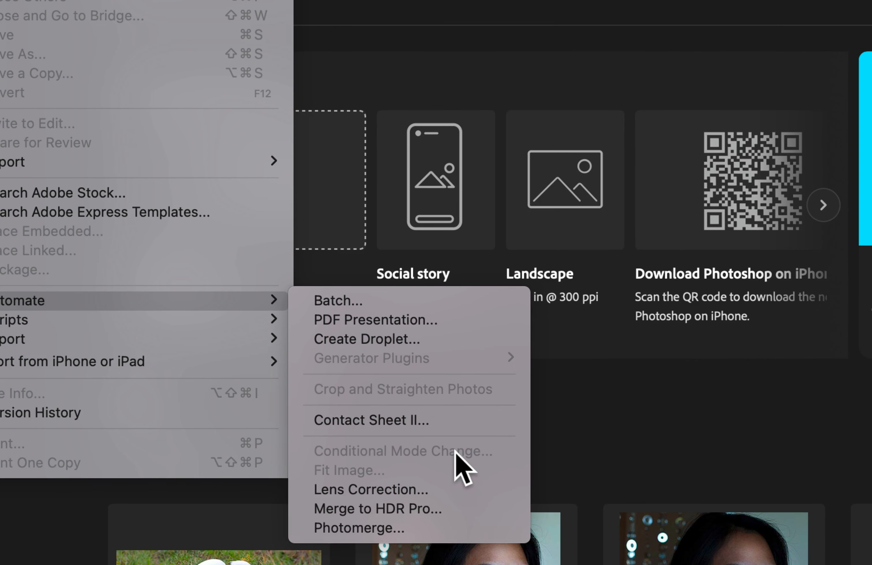
{"action": "left_click", "coordinate": [347, 528]}
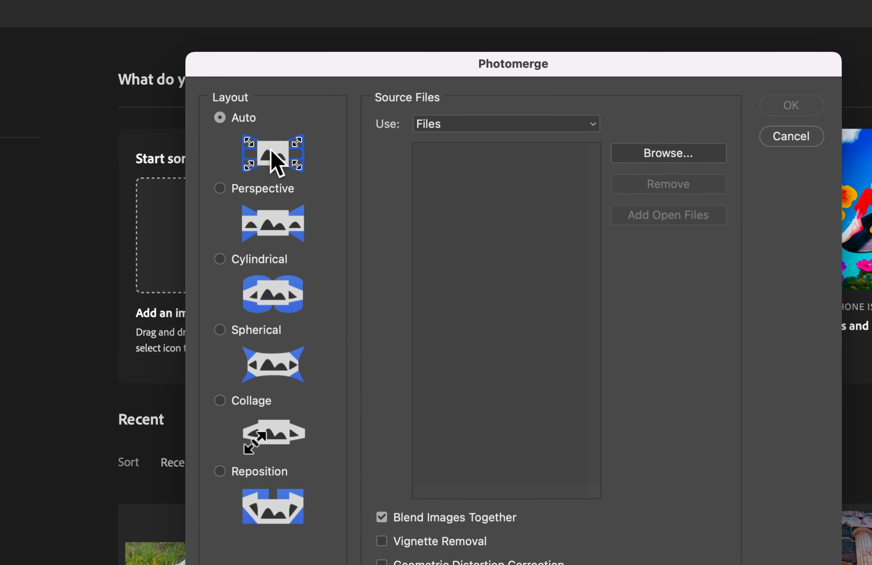
{"action": "left_click", "coordinate": [438, 127]}
{"action": "left_click", "coordinate": [443, 139]}
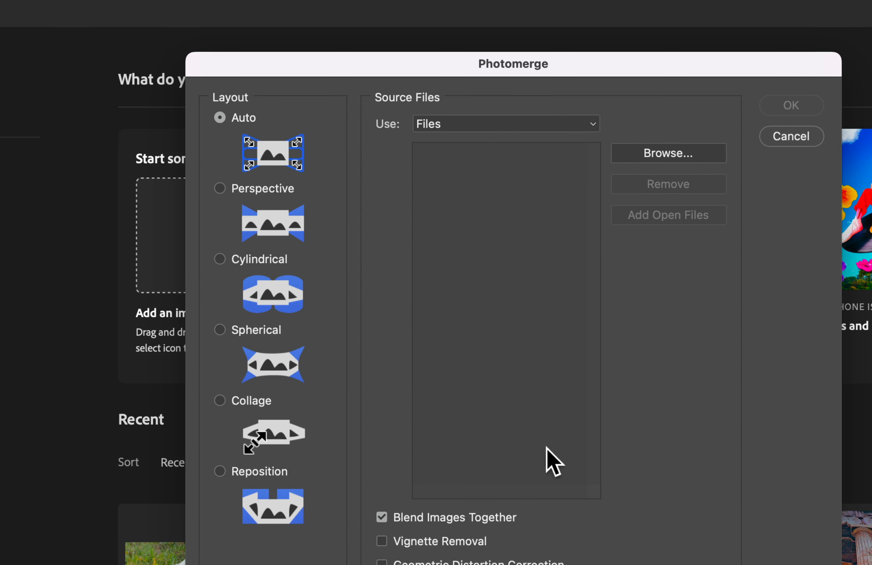
Enable Vignette Removal, Geometric Distortion Correction and Content Aware Fill Transparent Areas, and merge skyline1.jpg through skyline4.jpg from the Files for Panorama folder
{"action": "left_click", "coordinate": [435, 542]}
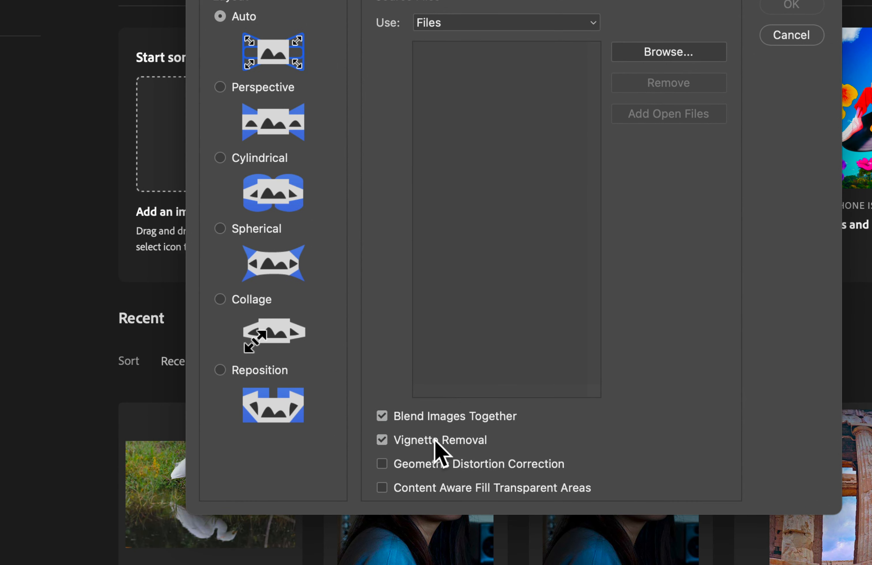
{"action": "left_click", "coordinate": [440, 489]}
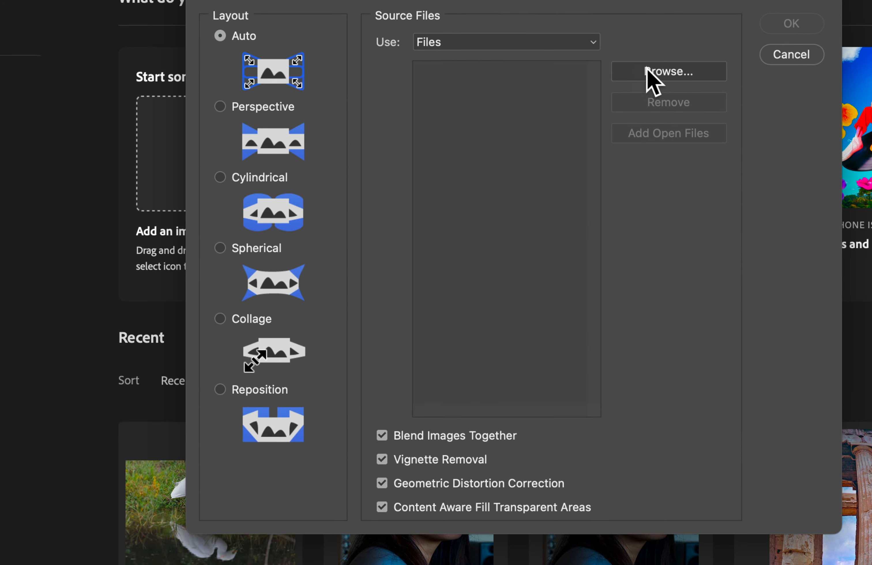
{"action": "left_click", "coordinate": [661, 67]}
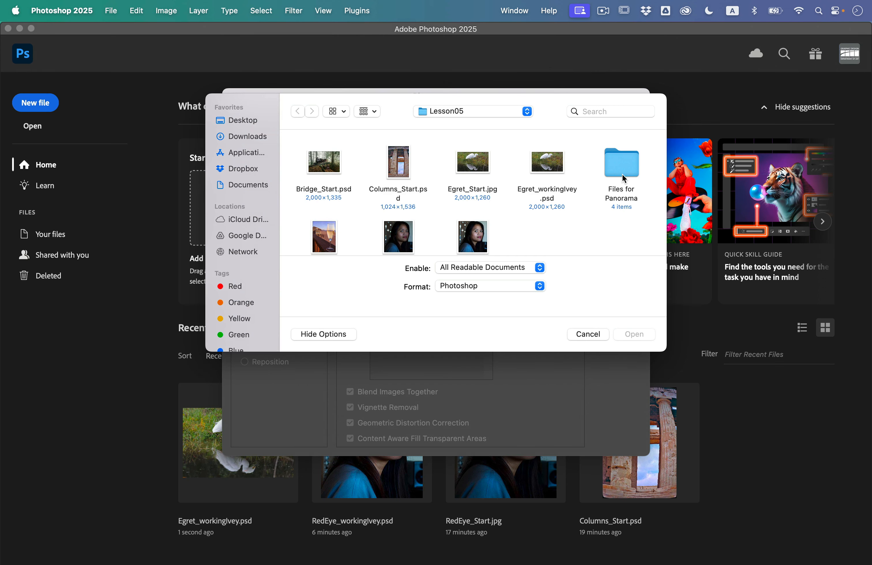
{"action": "double_click", "coordinate": [623, 176]}
{"action": "left_click_drag", "start_coordinate": [535, 199], "coordinate": [377, 171]}
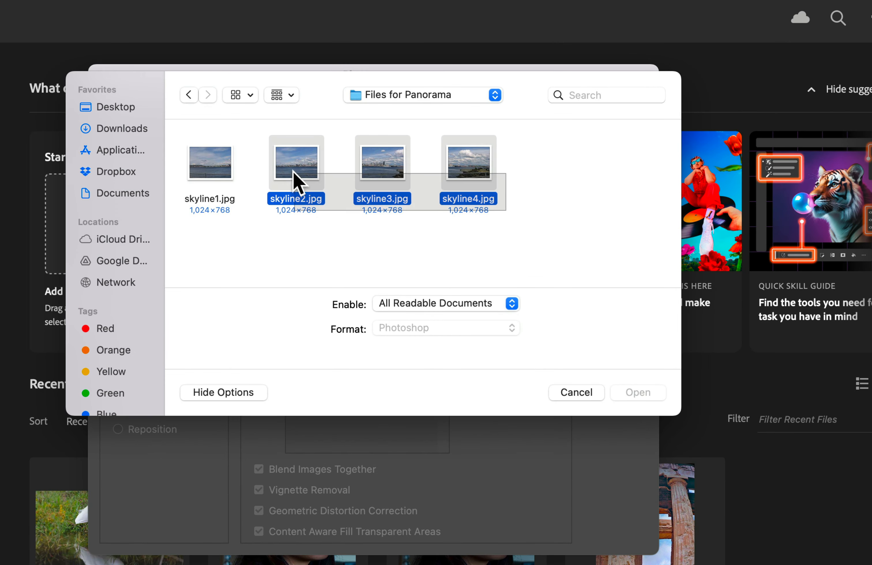
{"action": "left_click_drag", "start_coordinate": [293, 174], "coordinate": [231, 175]}
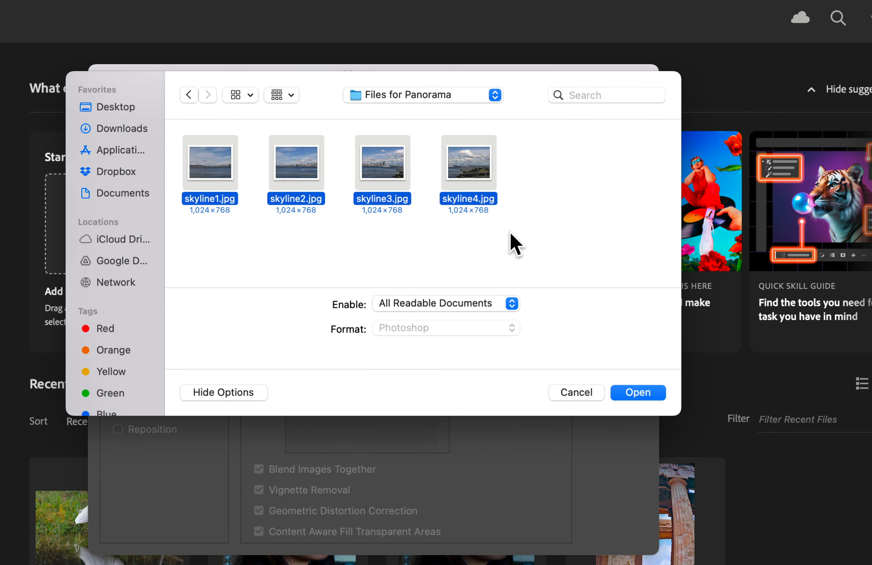
{"action": "left_click", "coordinate": [627, 389]}
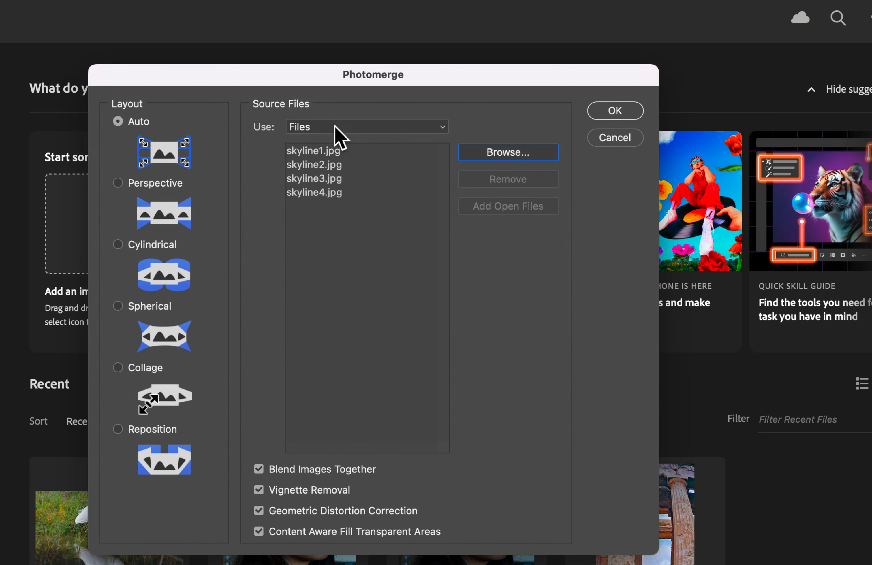
{"action": "left_click", "coordinate": [614, 111]}
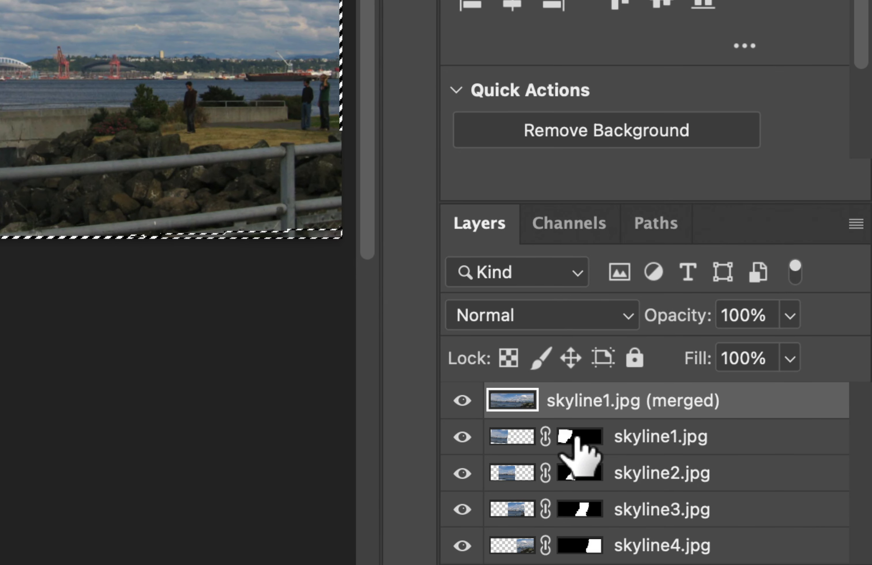
Select the layer masks of skyline1.jpg through skyline4.jpg in turn to examine which part of each photo is used
{"action": "left_click", "coordinate": [583, 446]}
{"action": "left_click", "coordinate": [580, 472]}
{"action": "left_click", "coordinate": [584, 509]}
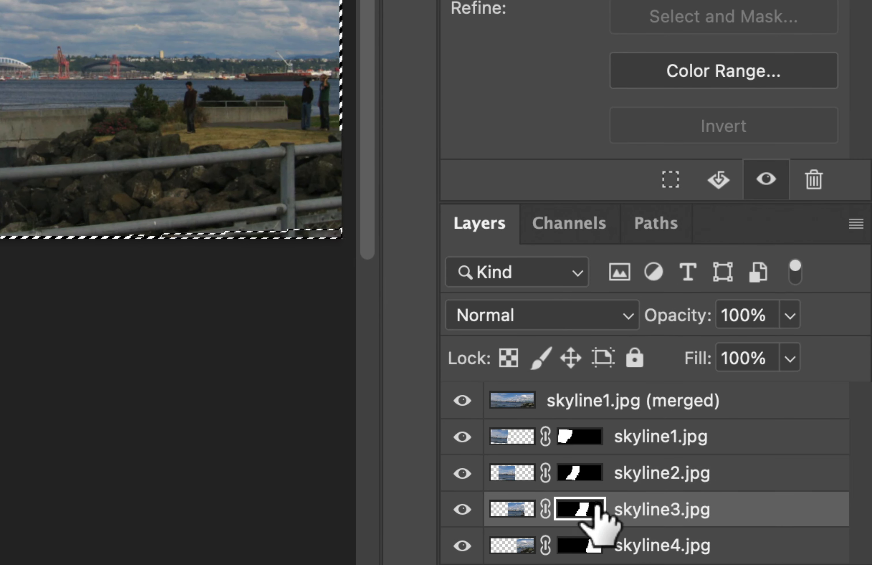
{"action": "left_click", "coordinate": [595, 542]}
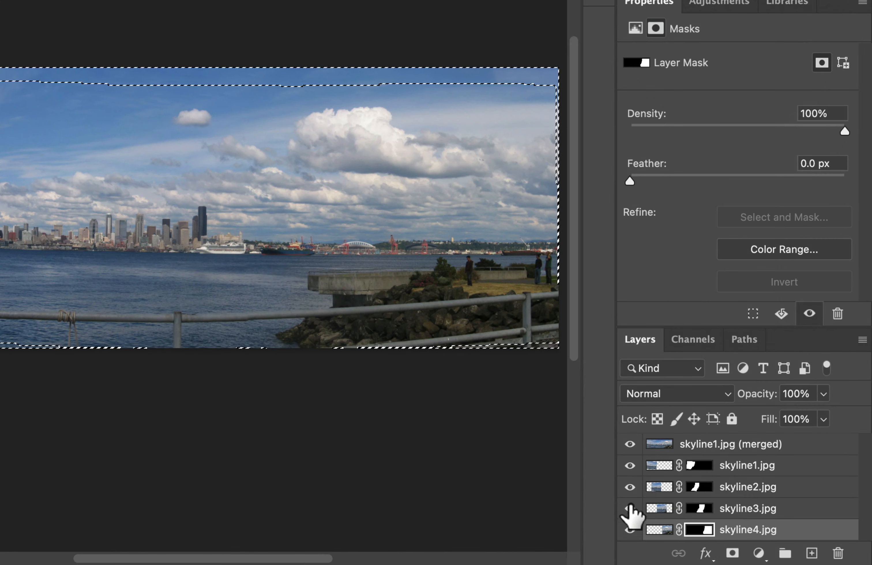
Hide the merged layer and toggle the skyline2.jpg and skyline3.jpg layers to examine how the masked pieces fit together, restoring visibility
{"action": "left_click", "coordinate": [629, 508]}
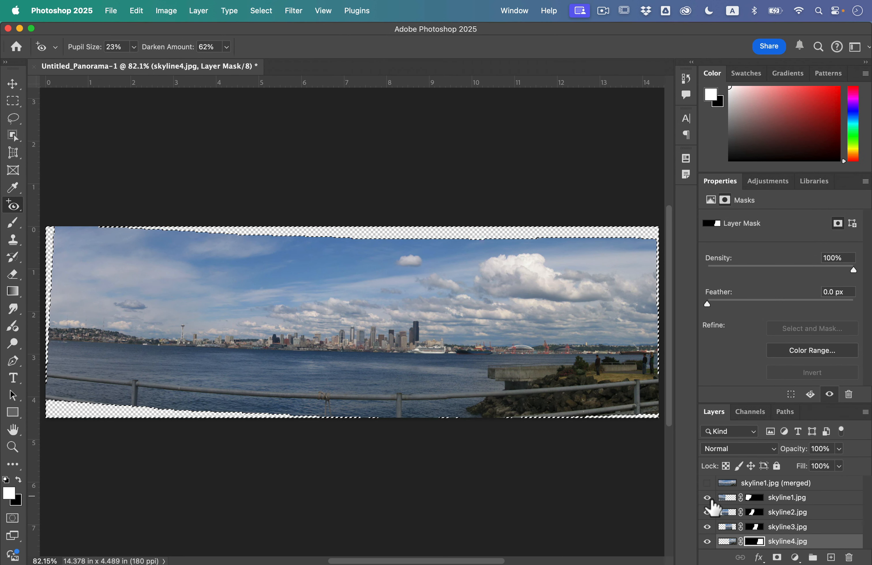
{"action": "left_click", "coordinate": [708, 513]}
{"action": "left_click", "coordinate": [707, 512]}
{"action": "left_click", "coordinate": [707, 528]}
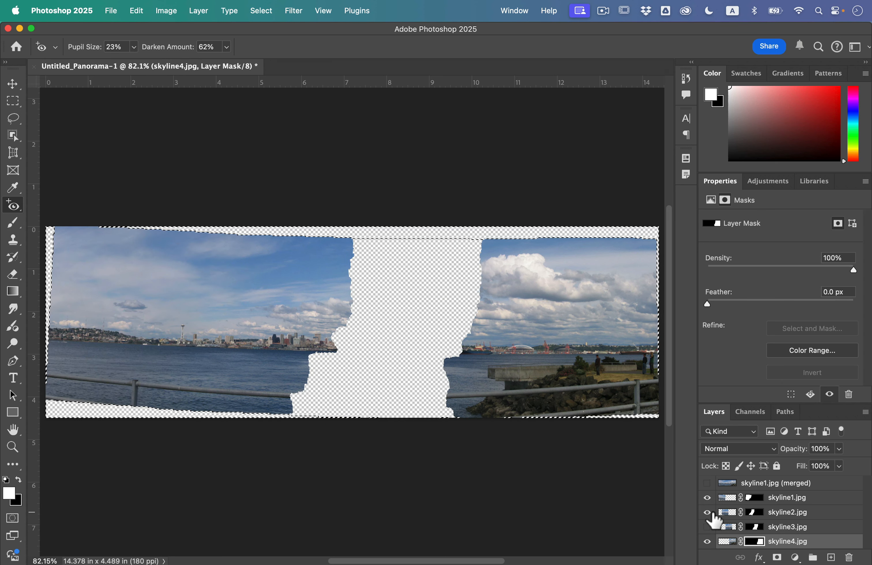
{"action": "left_click", "coordinate": [708, 512]}
{"action": "left_click", "coordinate": [707, 513]}
{"action": "left_click", "coordinate": [707, 527]}
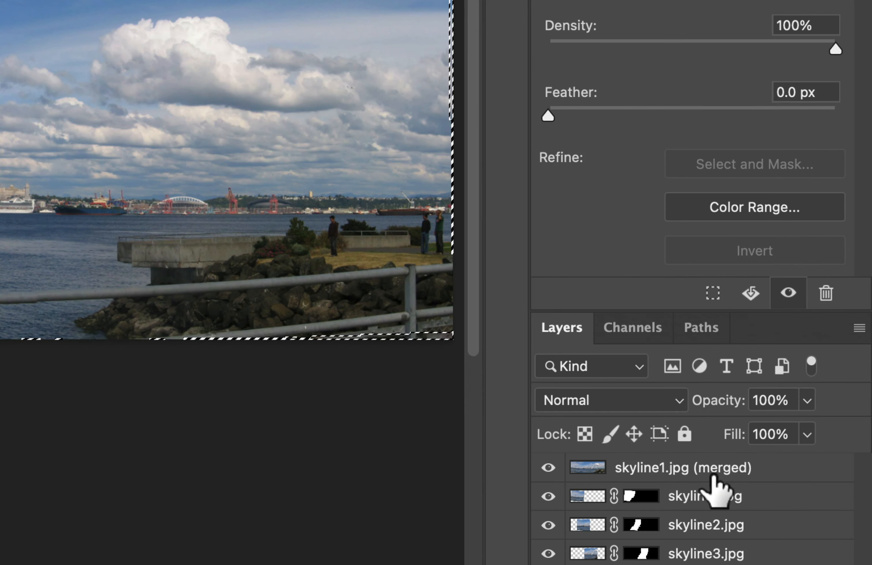
Select the merged panorama layer and toggle its visibility to compare the filled edges with the transparent areas underneath
{"action": "left_click", "coordinate": [775, 485]}
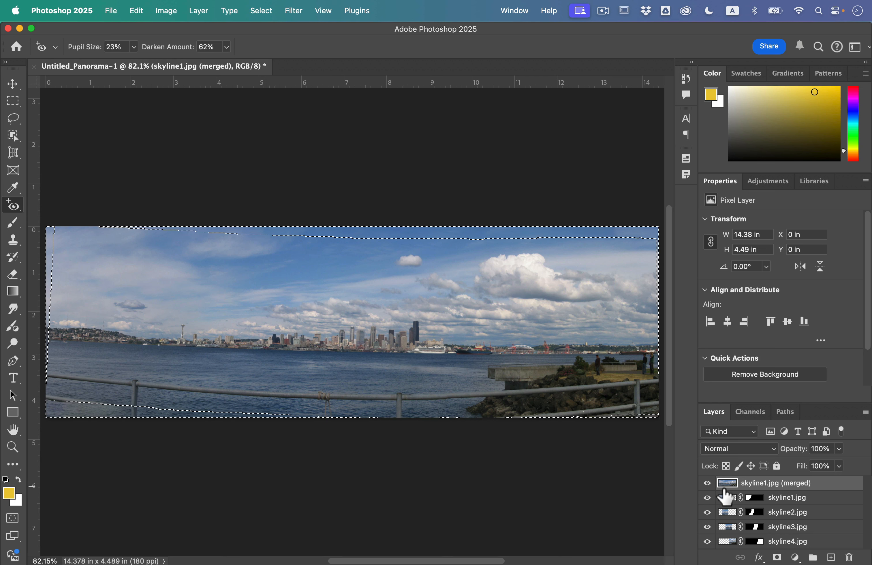
{"action": "left_click", "coordinate": [707, 484]}
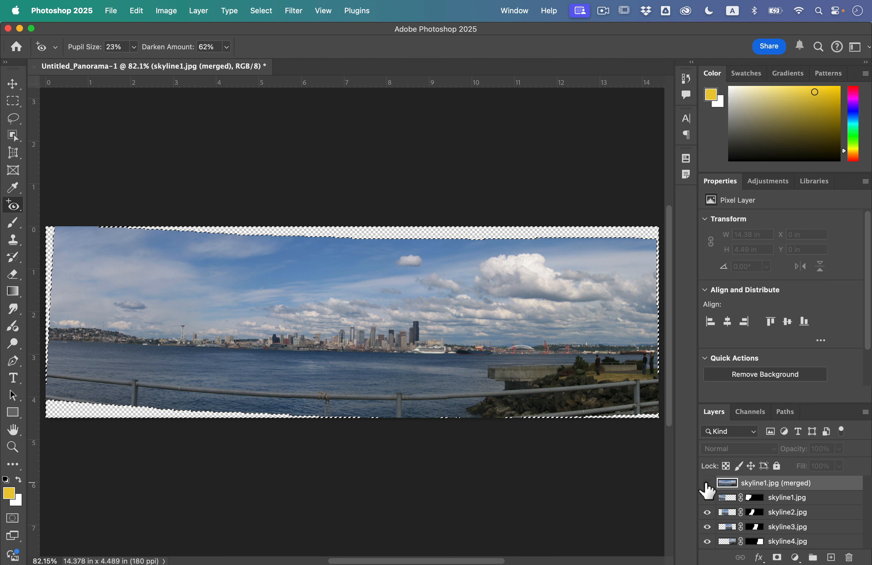
{"action": "left_click", "coordinate": [706, 484]}
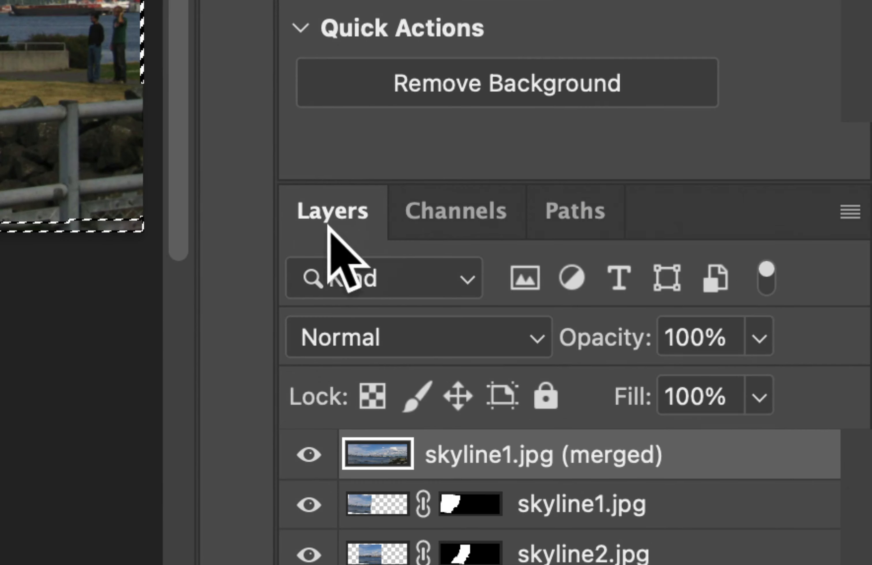
Flatten the panorama into a single background layer and clear the active selection
{"action": "left_click", "coordinate": [845, 215]}
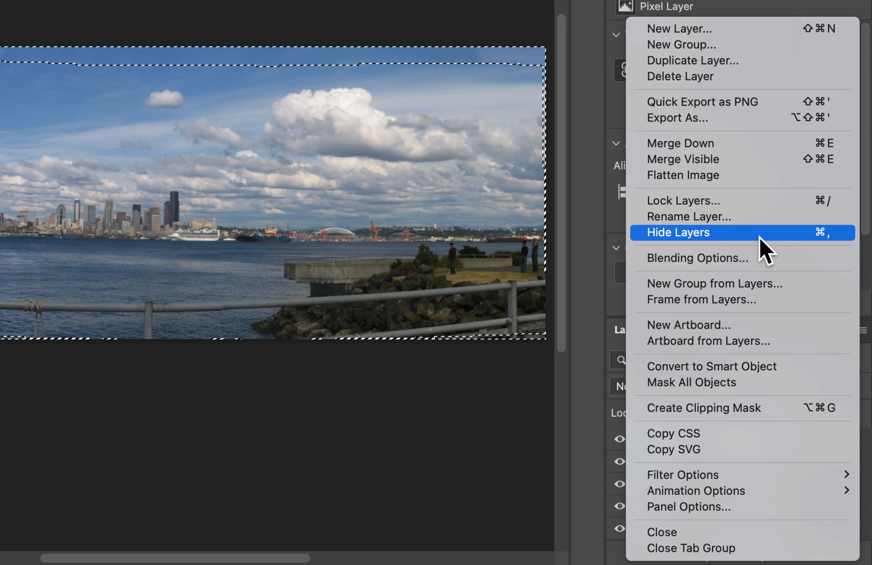
{"action": "left_click", "coordinate": [758, 178]}
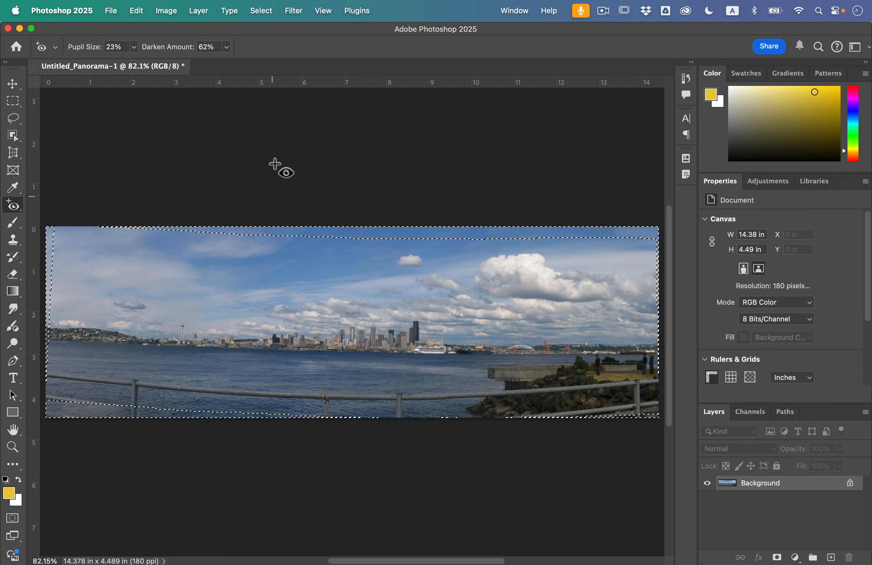
{"action": "left_click", "coordinate": [261, 11]}
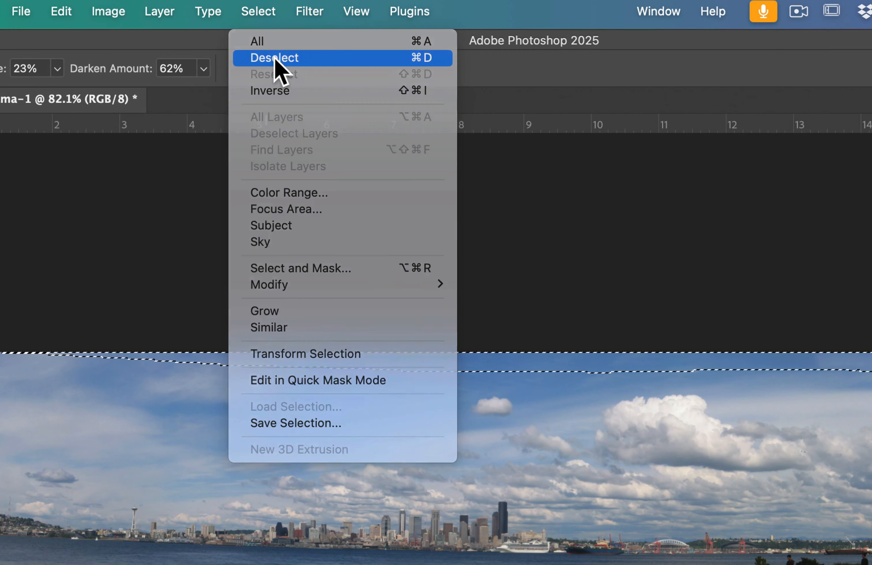
{"action": "left_click", "coordinate": [271, 40]}
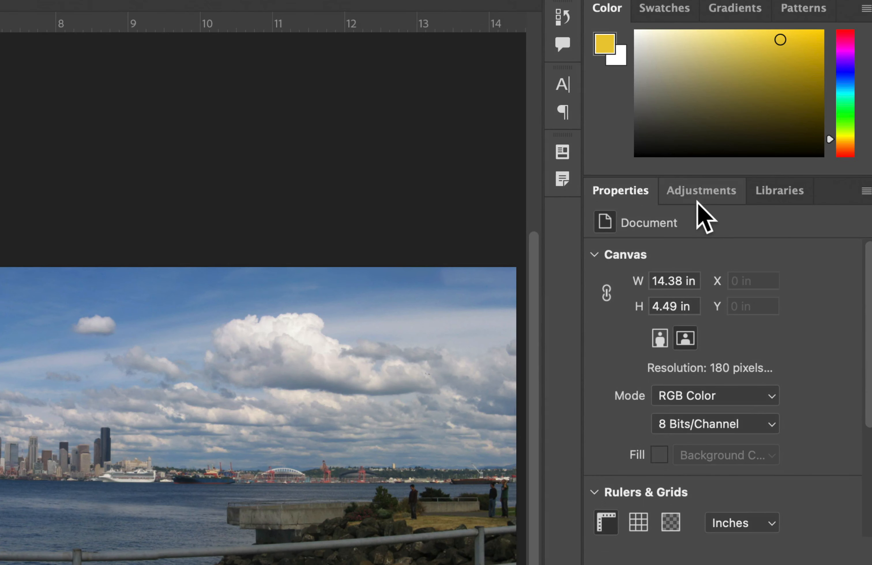
Add a Levels adjustment layer with midtones at 1.03, and set the white point by sampling the large bright cloud
{"action": "left_click", "coordinate": [764, 180]}
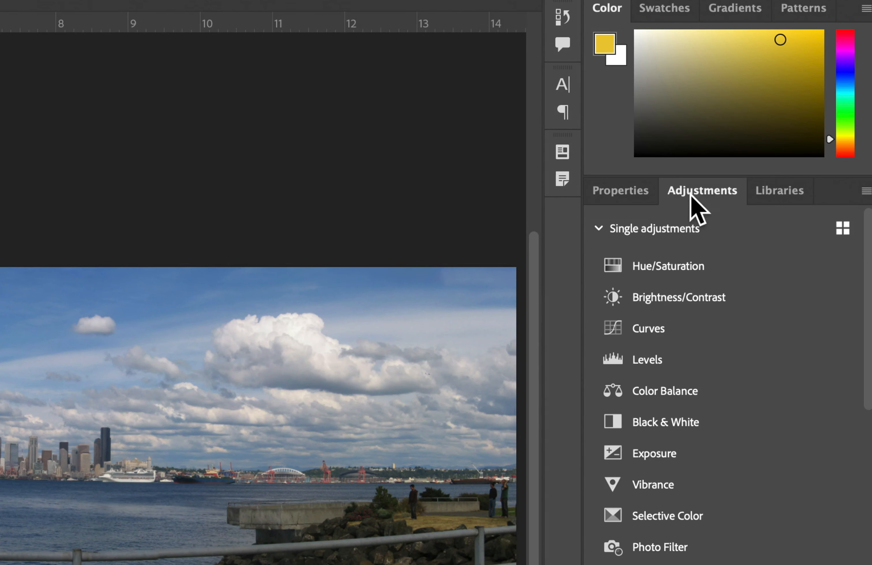
{"action": "left_click", "coordinate": [666, 362]}
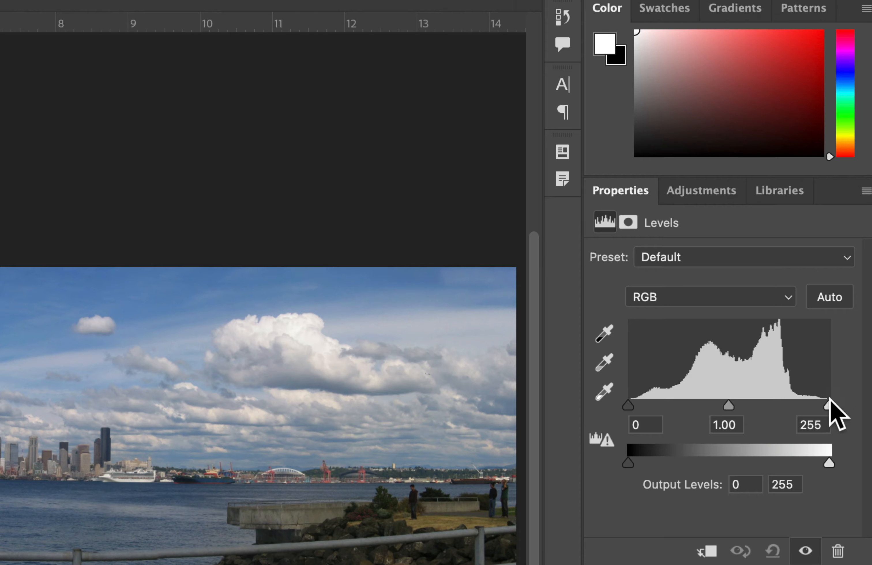
{"action": "mouse_move", "coordinate": [829, 404]}
{"action": "left_mouse_down"}
{"action": "mouse_move", "coordinate": [752, 404]}
{"action": "mouse_move", "coordinate": [830, 403]}
{"action": "left_mouse_up"}
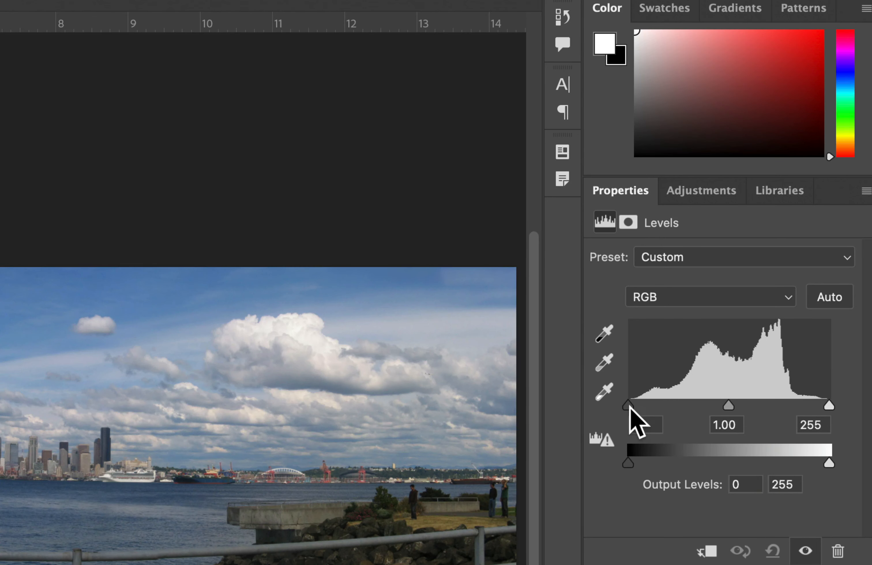
{"action": "mouse_move", "coordinate": [628, 403]}
{"action": "left_mouse_down"}
{"action": "mouse_move", "coordinate": [666, 405]}
{"action": "mouse_move", "coordinate": [628, 405]}
{"action": "left_mouse_up"}
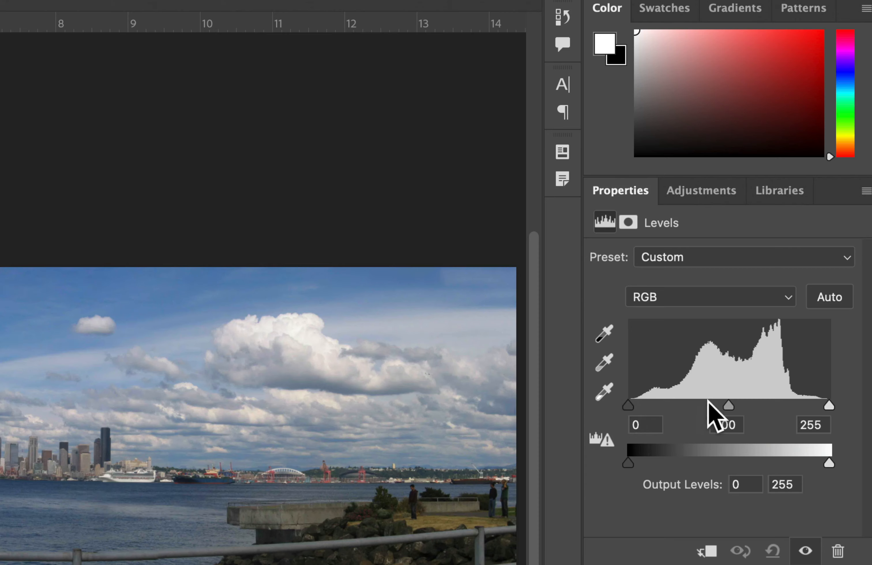
{"action": "mouse_move", "coordinate": [729, 404]}
{"action": "left_mouse_down"}
{"action": "mouse_move", "coordinate": [717, 405]}
{"action": "mouse_move", "coordinate": [727, 405]}
{"action": "left_mouse_up"}
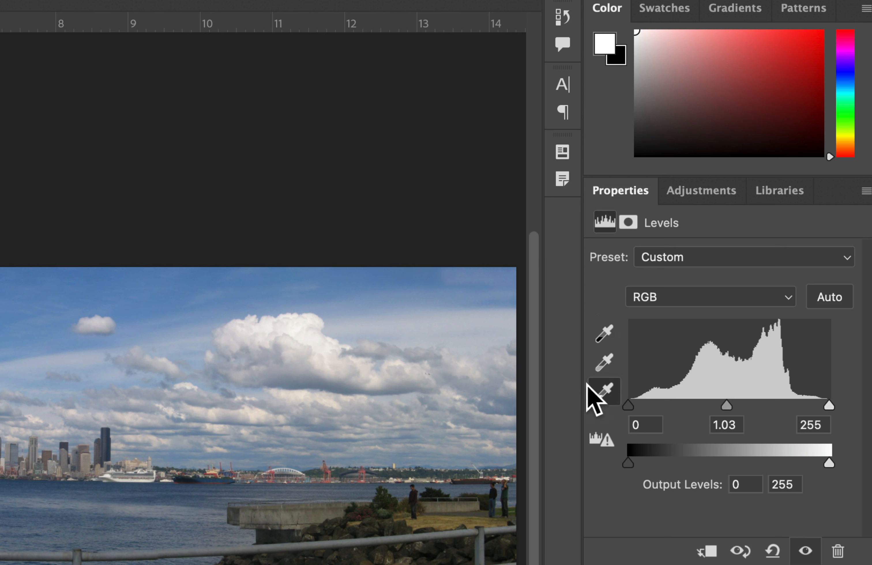
{"action": "left_click", "coordinate": [602, 393]}
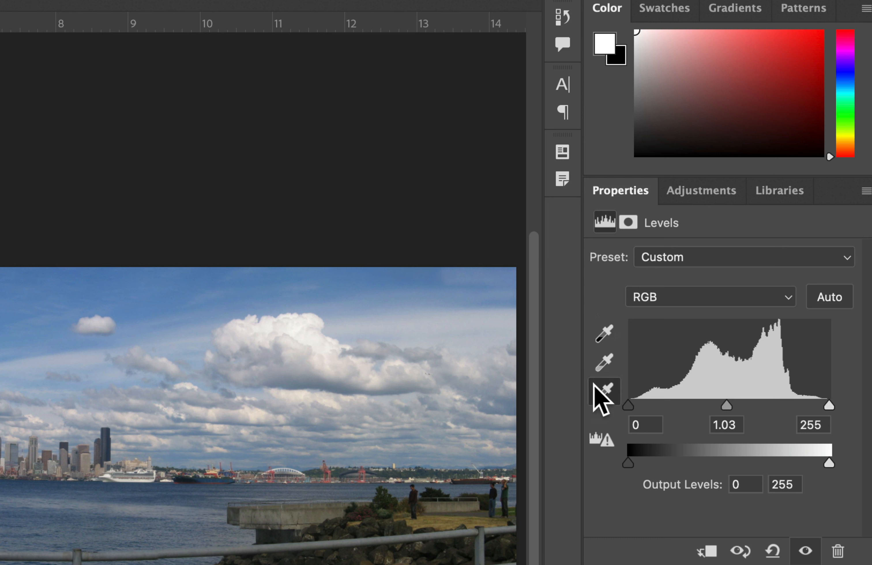
{"action": "left_click", "coordinate": [302, 330]}
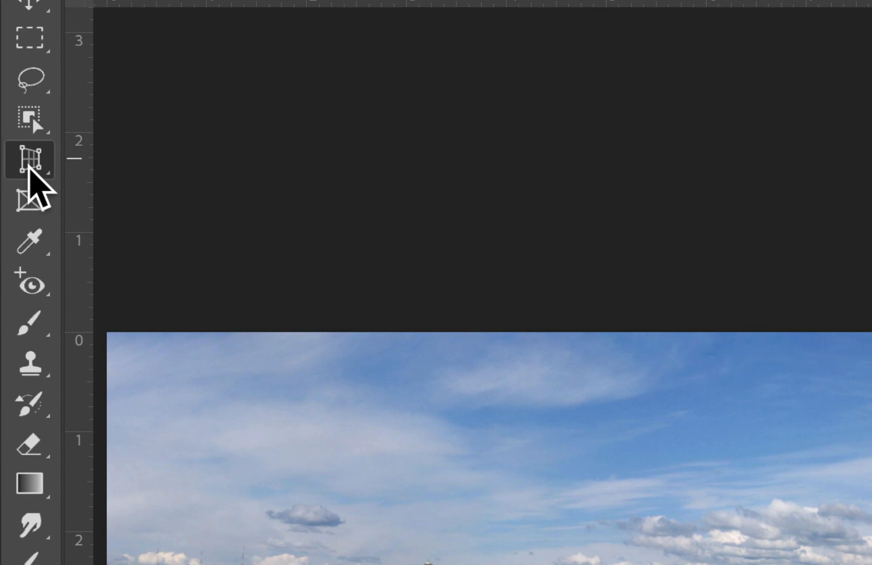
Straighten the panorama with the Crop tool, keeping the Ratio preset and tracing the shoreline from the far-left hillside to the right edge
{"action": "left_click", "coordinate": [12, 154]}
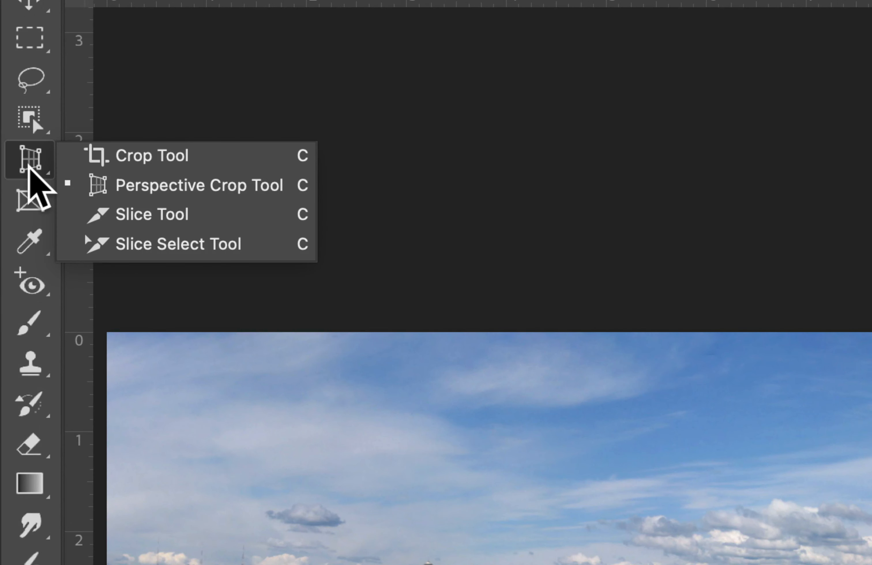
{"action": "left_click", "coordinate": [117, 154]}
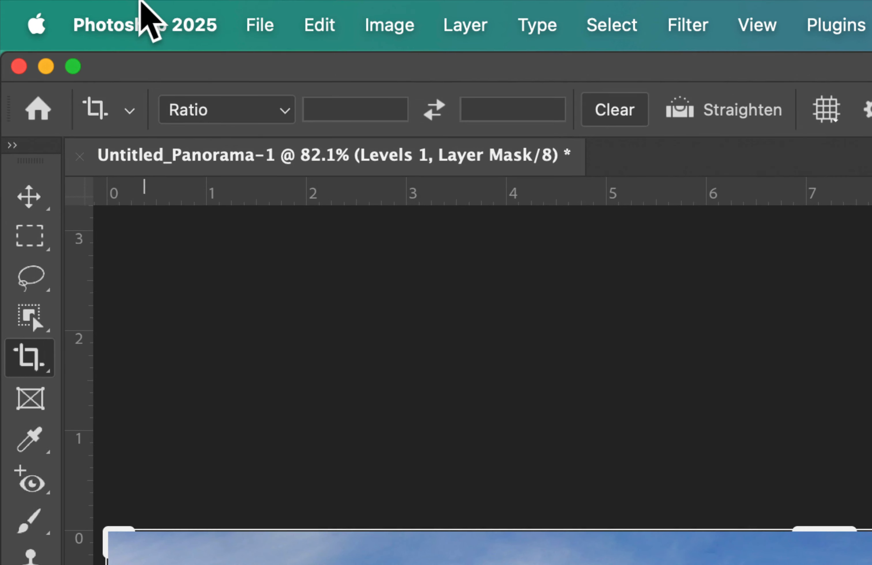
{"action": "left_click", "coordinate": [231, 118]}
{"action": "left_click", "coordinate": [211, 108]}
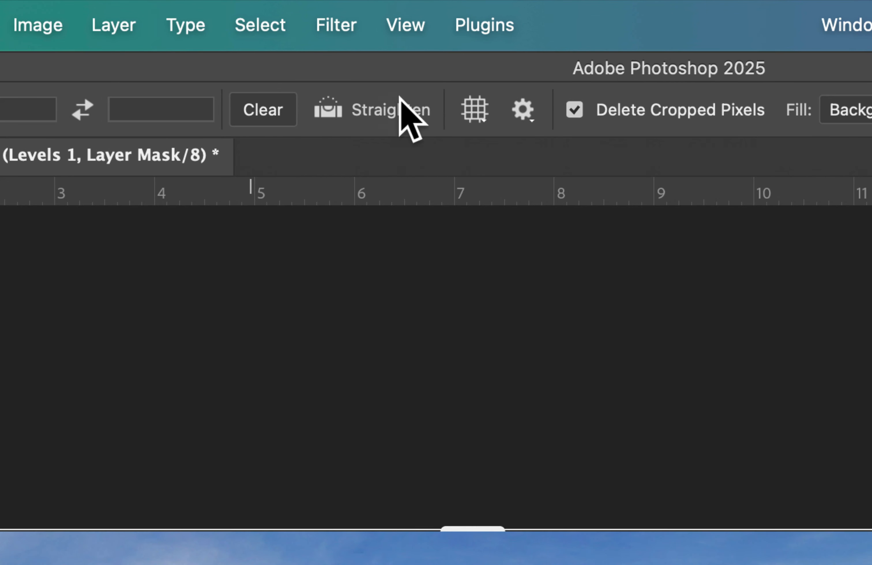
{"action": "left_click", "coordinate": [367, 115]}
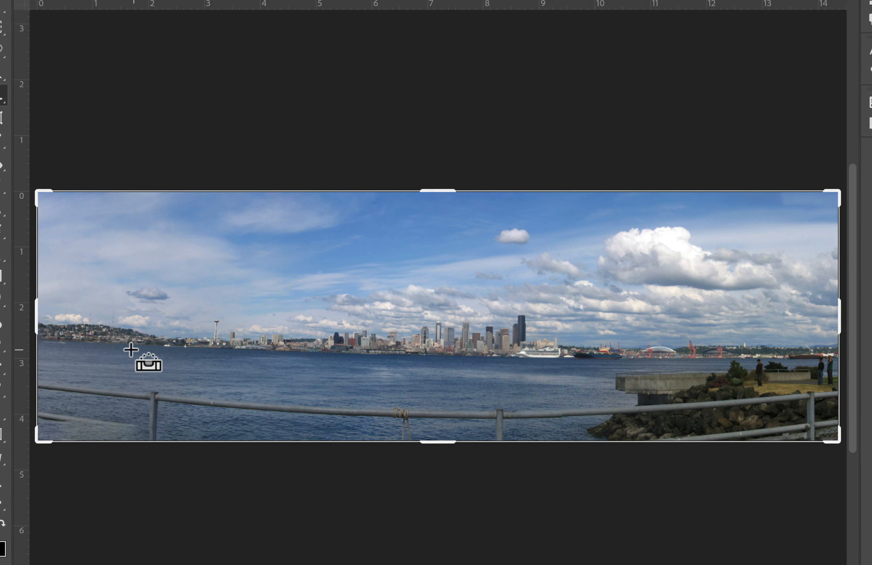
{"action": "left_click_drag", "start_coordinate": [90, 344], "coordinate": [742, 358]}
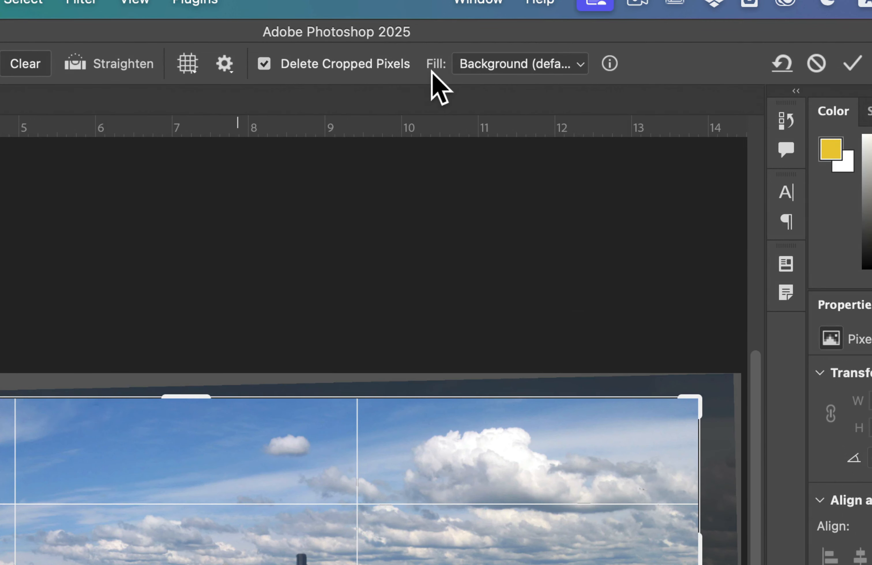
Apply the crop with Generative Expand as the fill, leaving the prompt empty, and choose the second generated variation
{"action": "left_click", "coordinate": [515, 64]}
{"action": "left_click", "coordinate": [523, 87]}
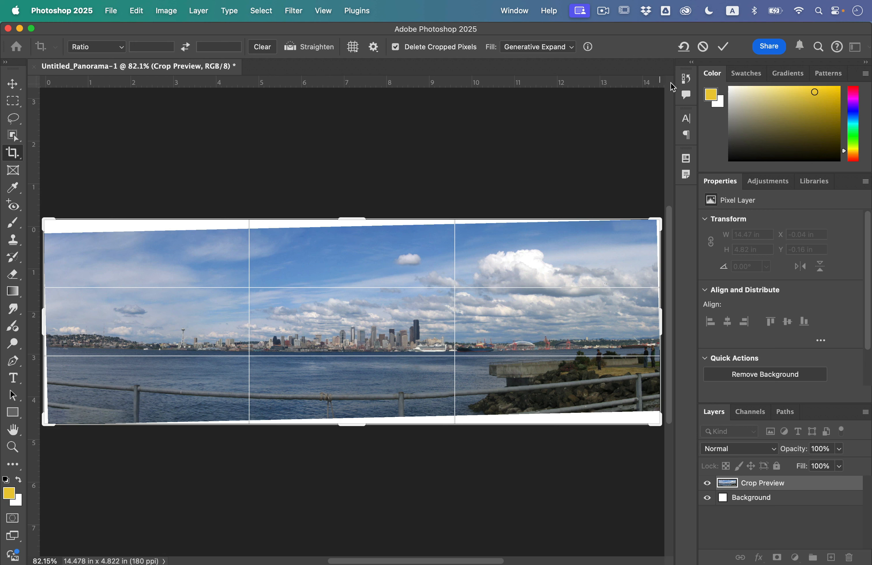
{"action": "left_click", "coordinate": [723, 48]}
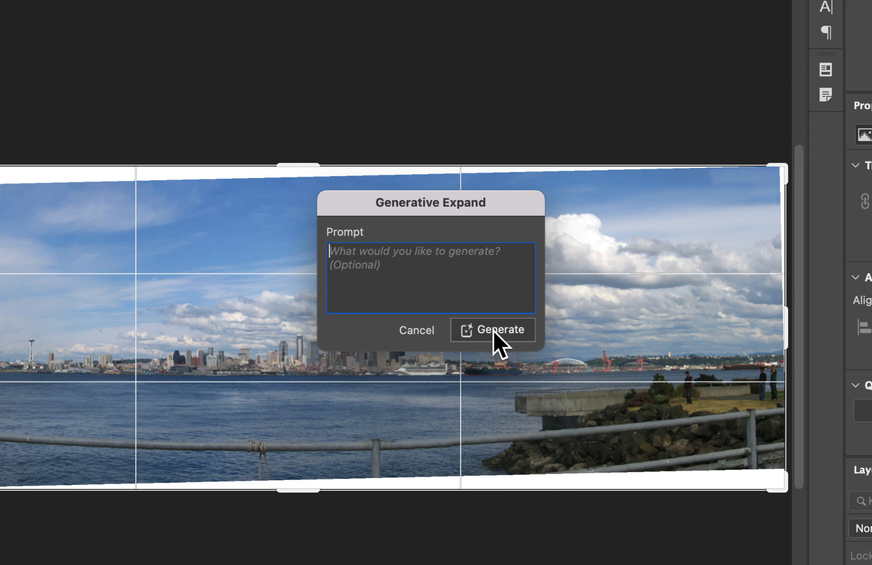
{"action": "left_click", "coordinate": [494, 332]}
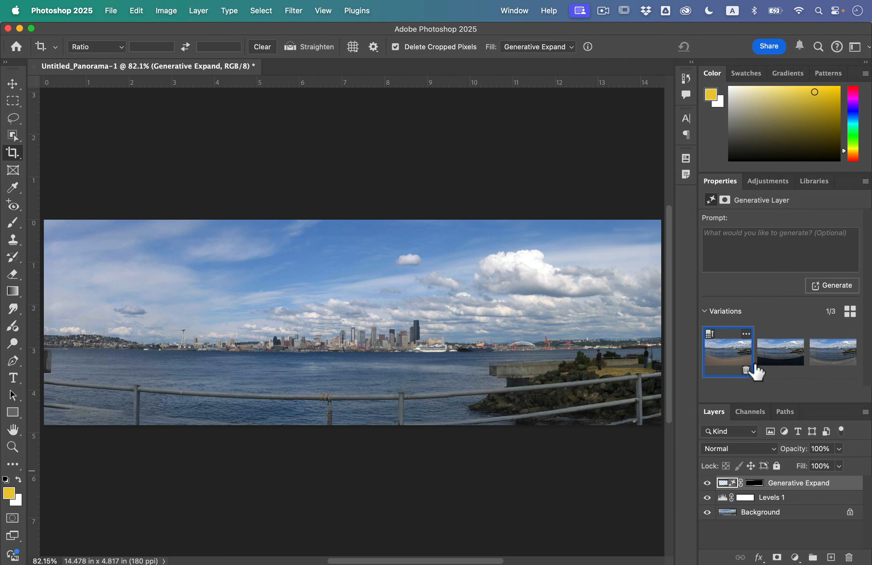
{"action": "left_click", "coordinate": [780, 357]}
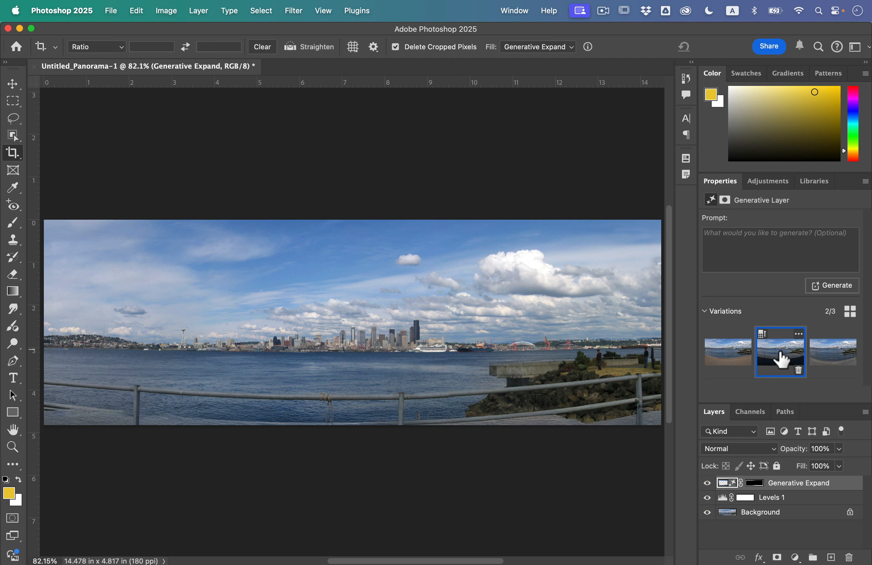
Compare the third generated variation with the second, keep the second, and flatten the panorama into a single background layer
{"action": "left_click", "coordinate": [834, 368]}
{"action": "left_click", "coordinate": [797, 365]}
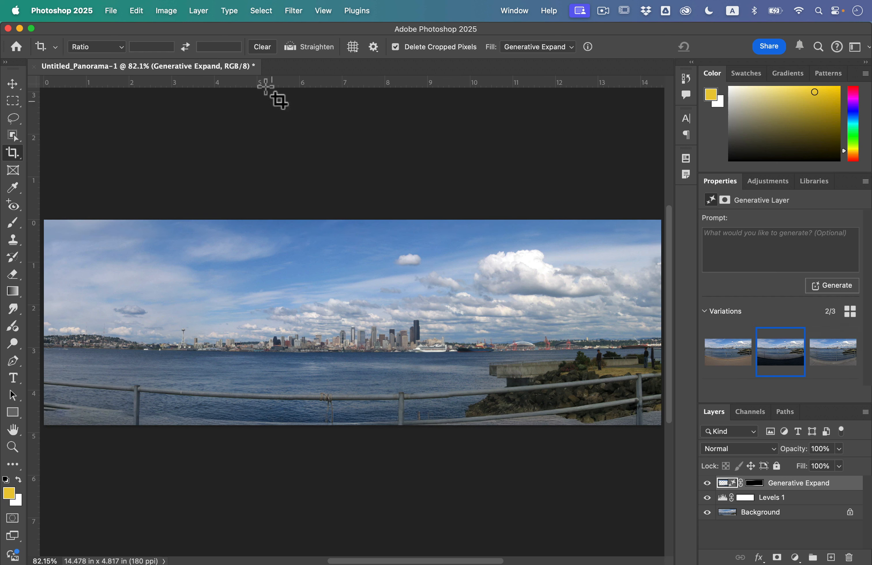
{"action": "left_click", "coordinate": [198, 11]}
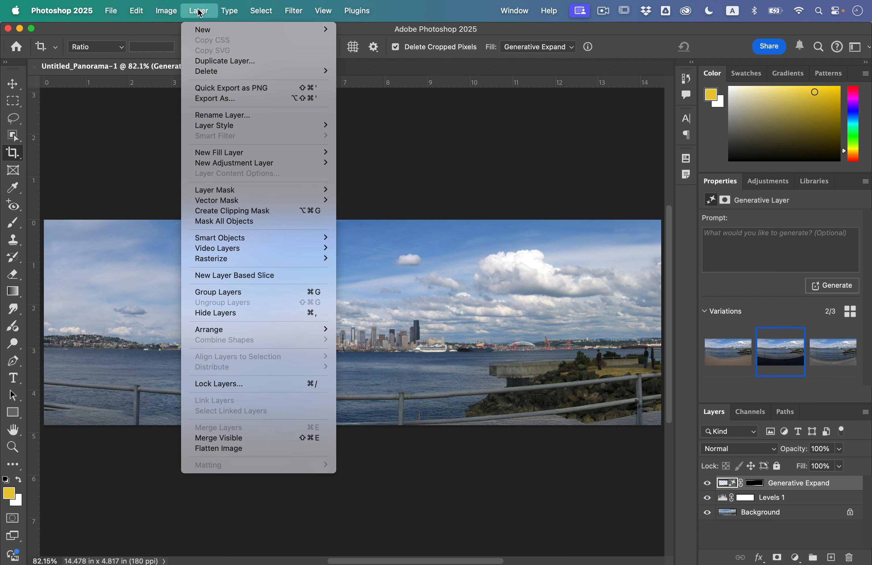
{"action": "left_click", "coordinate": [253, 449]}
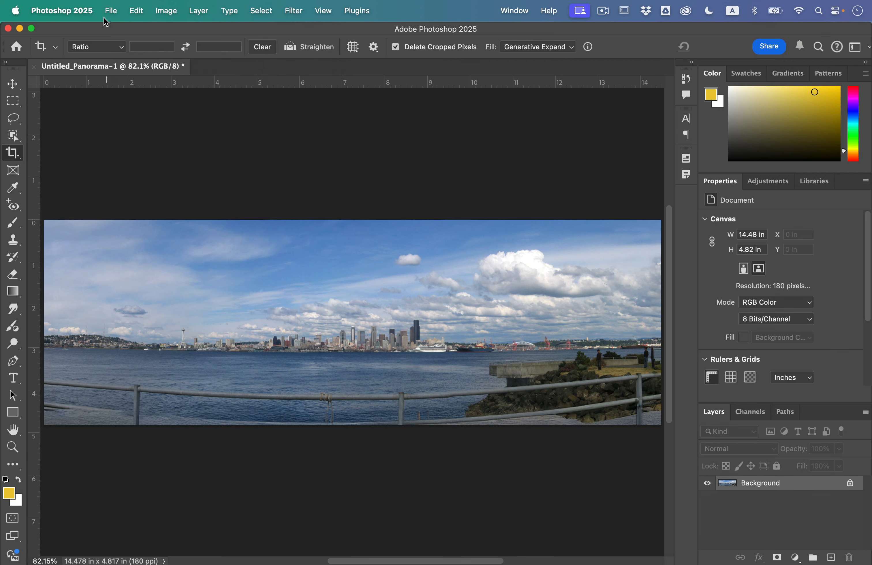
Begin saving the flattened panorama under a new file, with the Lesson05 folder as the destination
{"action": "left_click", "coordinate": [110, 11]}
{"action": "left_click", "coordinate": [138, 139]}
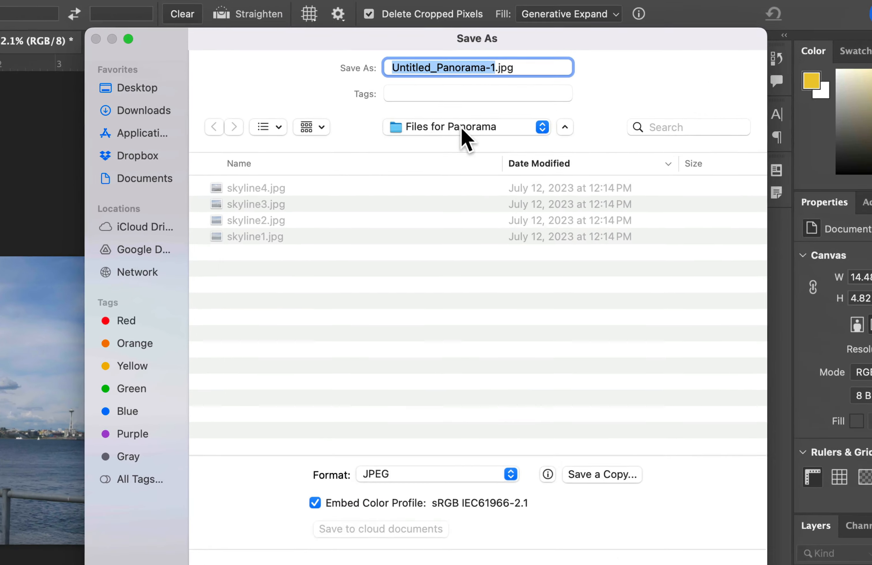
{"action": "left_click", "coordinate": [462, 127]}
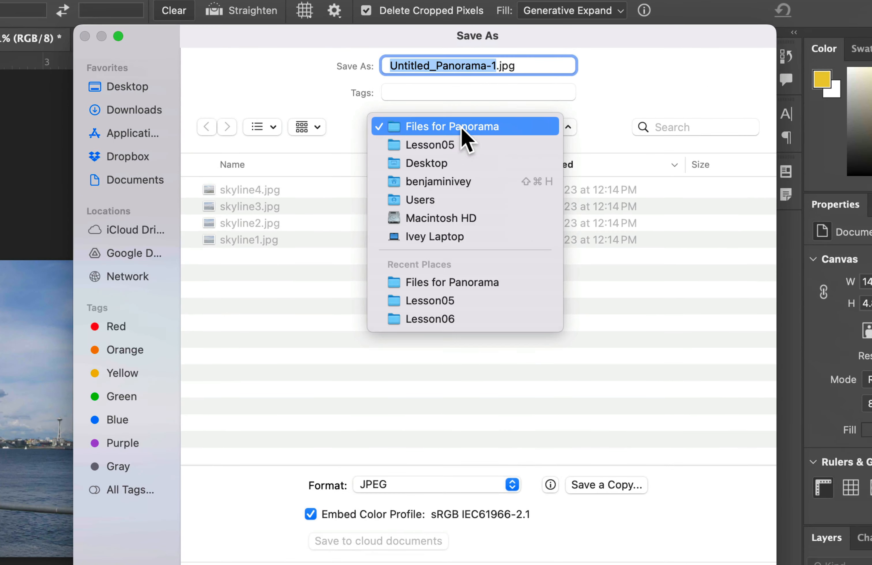
{"action": "left_click", "coordinate": [463, 146]}
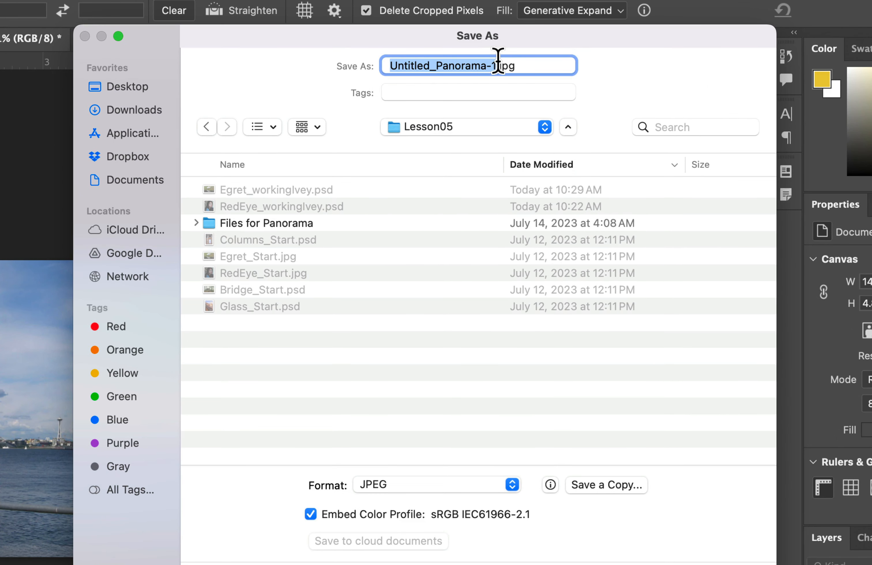